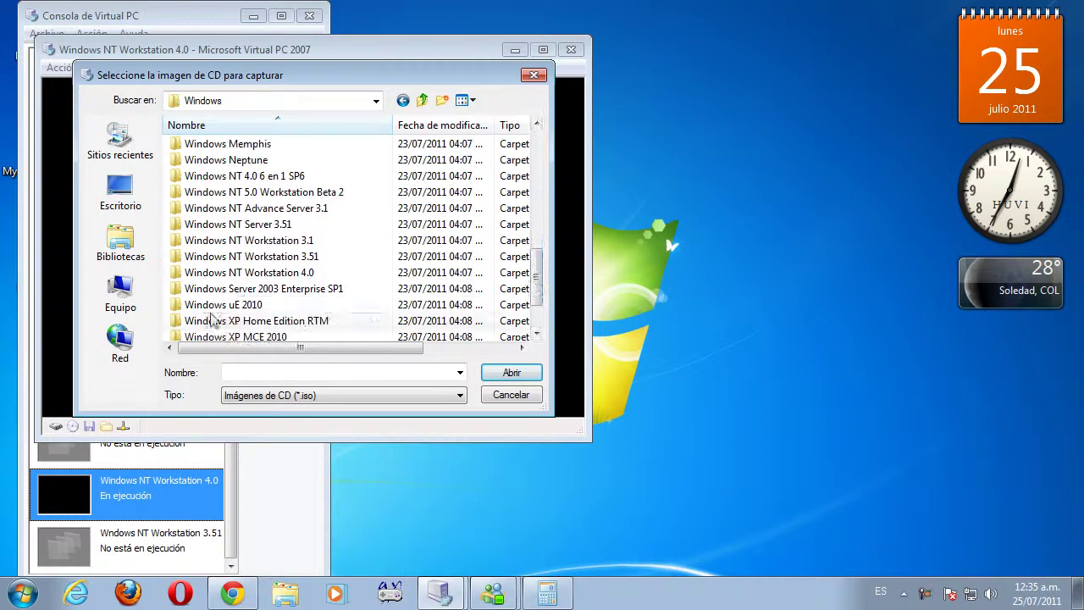
Capture the Microsoft Windows NT 4.0 Workstation ISO from the Windows NT Workstation 4.0 folder as the virtual CD.
left_click(239, 273)
double_click(239, 272)
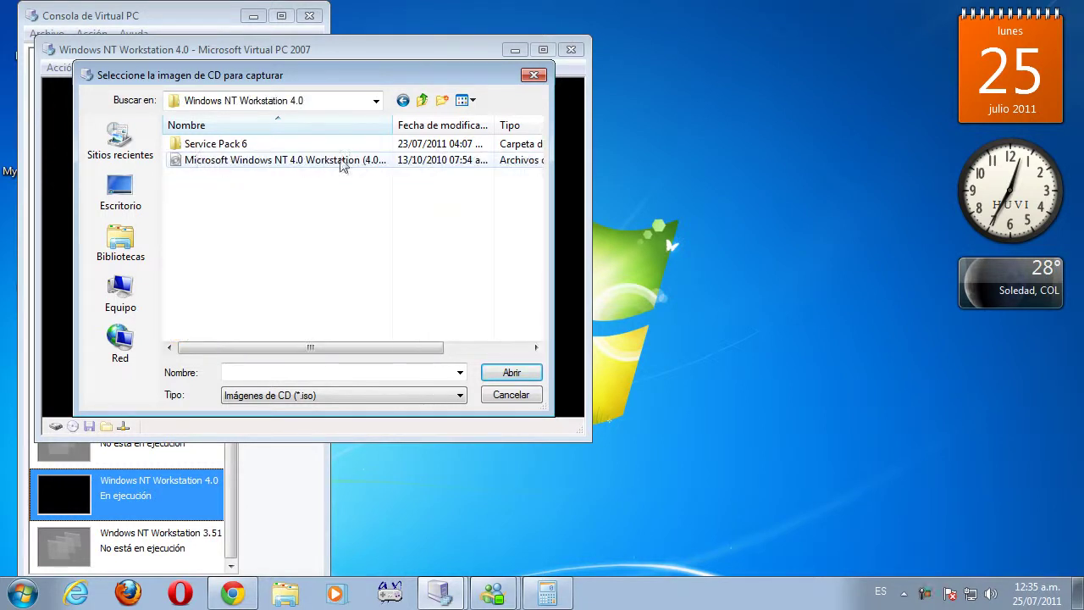
double_click(290, 162)
Move the virtual machine window to the upper edge of the desktop and minimize the Virtual PC console.
left_click_drag(317, 39, 388, 6)
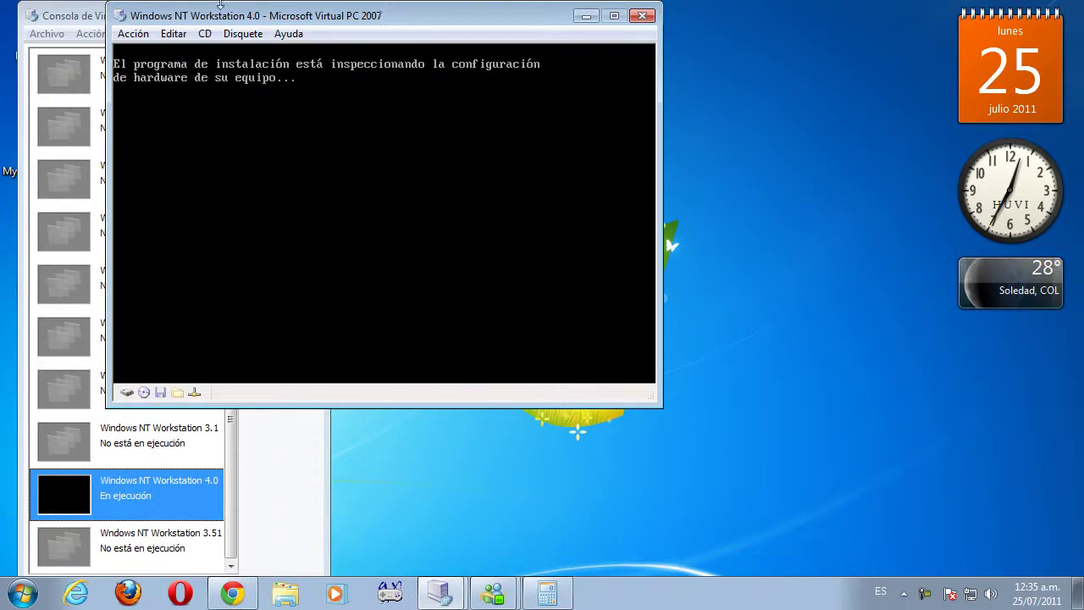
left_click(74, 7)
left_click(253, 16)
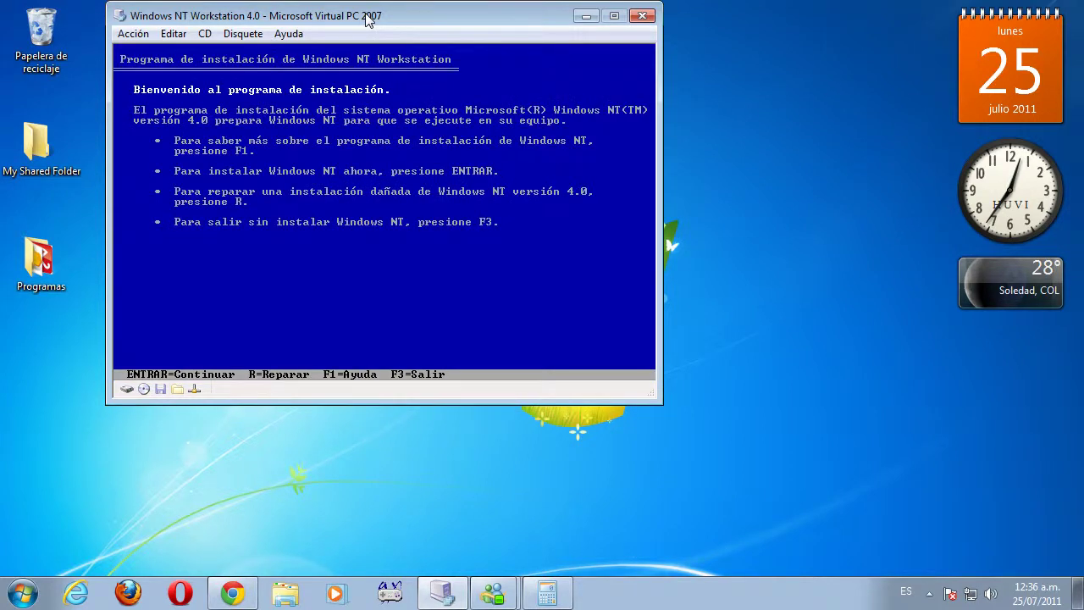
Start the Windows NT installation, accept the detected storage devices and agree to lose all data on the startup disk.
key("Return")
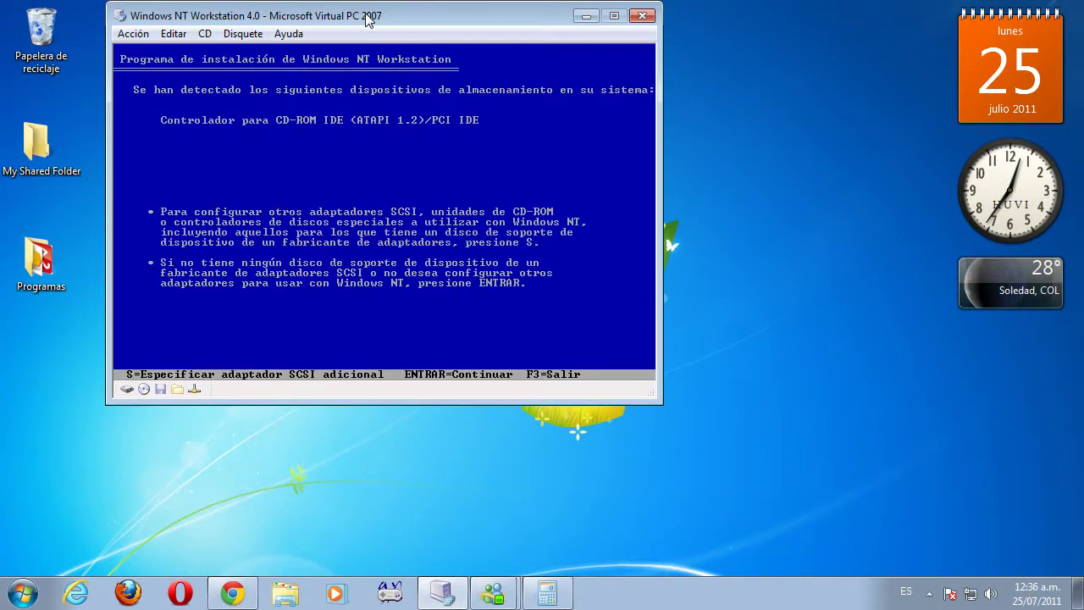
key("Return")
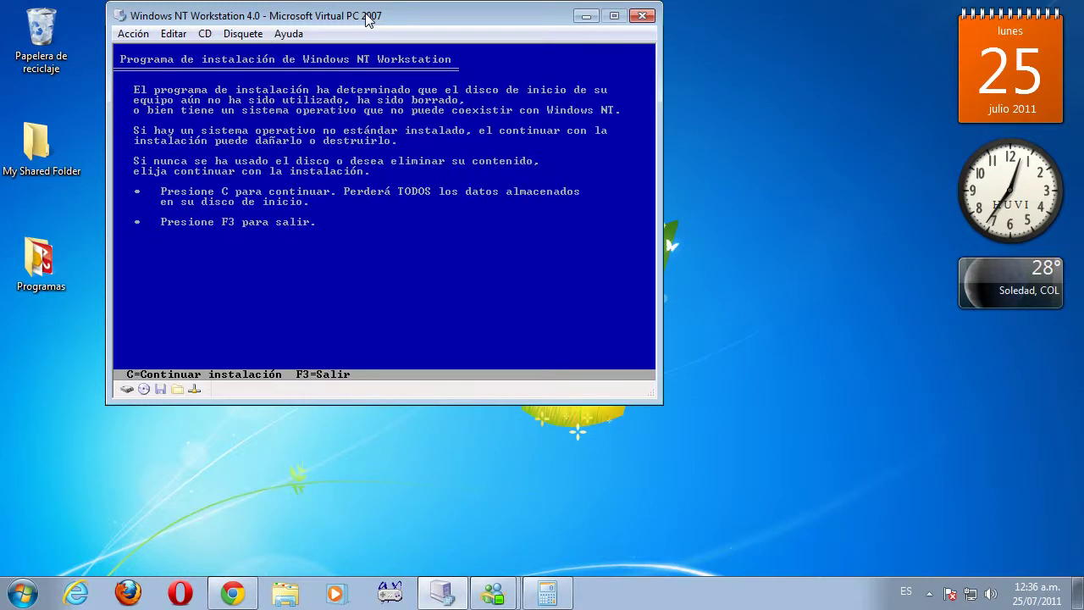
key("c")
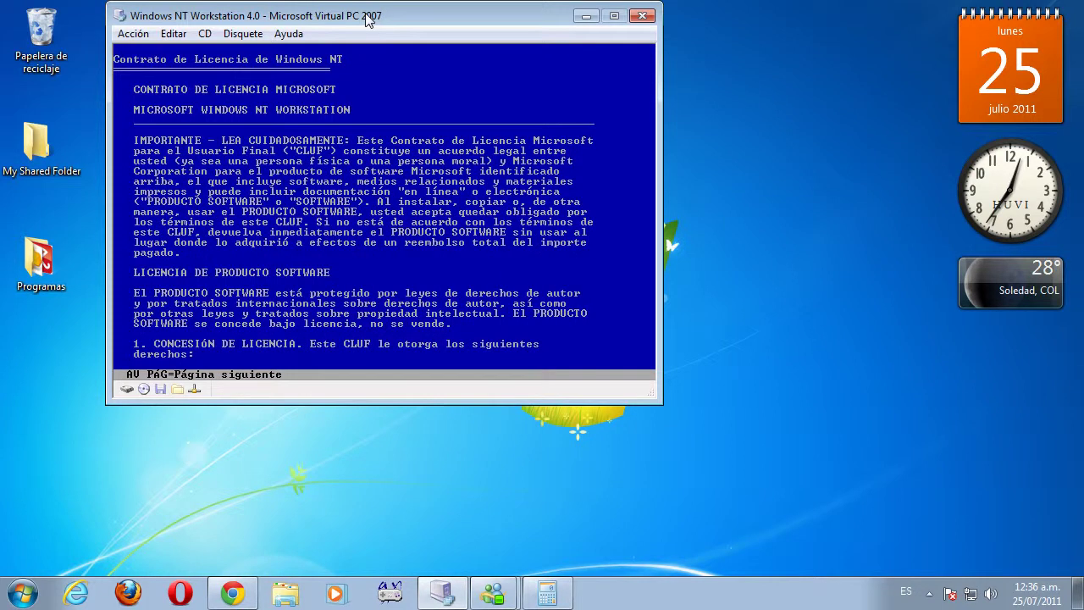
Page through the Windows NT licence agreement, accept it and continue to the partition list.
key("Page_Down")
key("Page_Down")
key("Page_Down")
key("Page_Down")
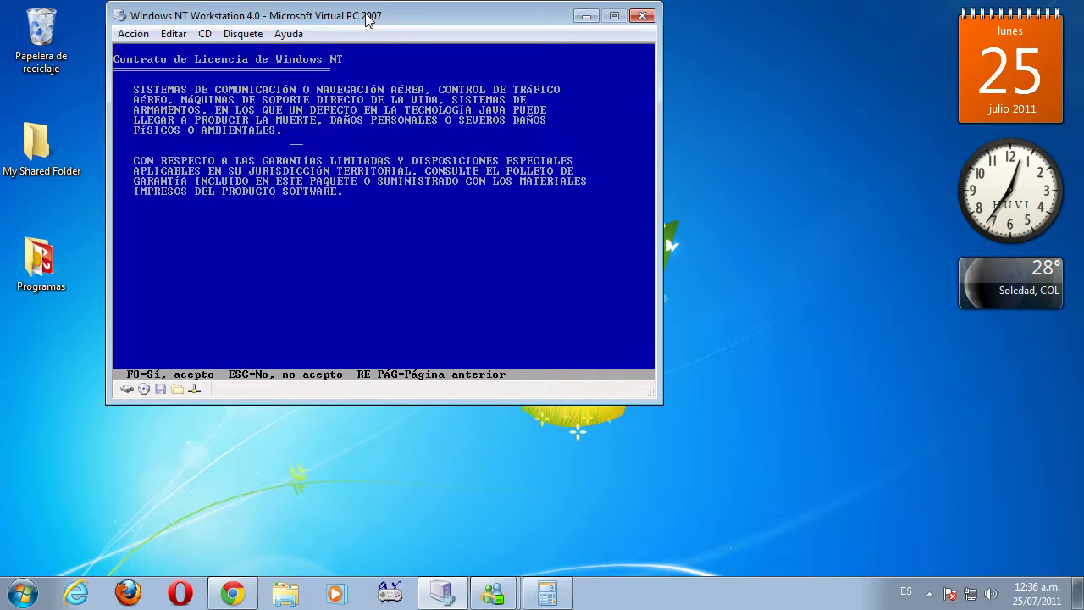
key("F8")
key("Return")
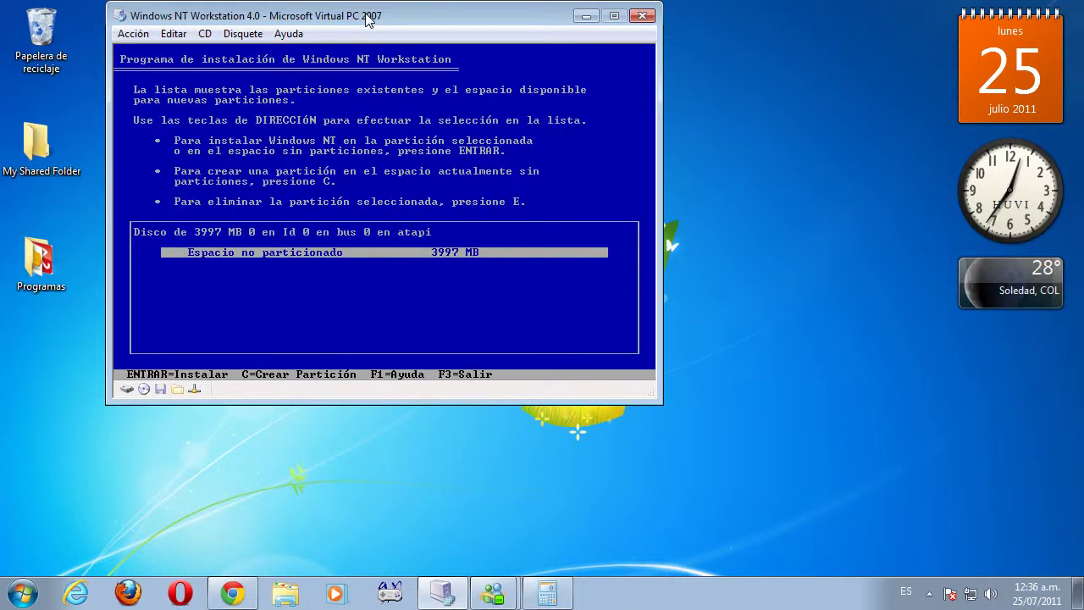
Install Windows NT in the unpartitioned space and format the new partition with NTFS.
key("Return")
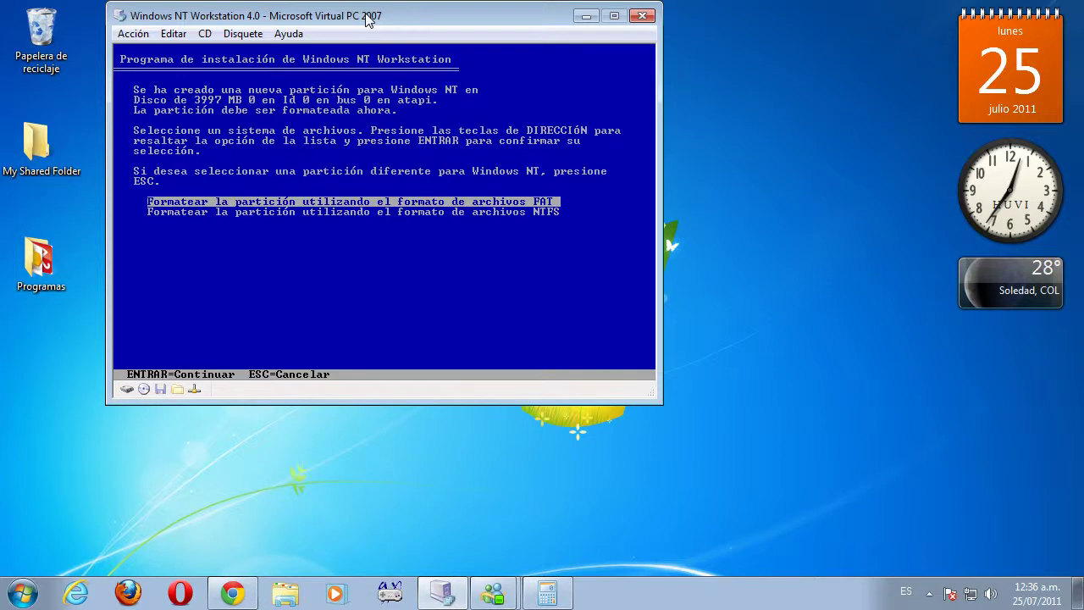
key("Down")
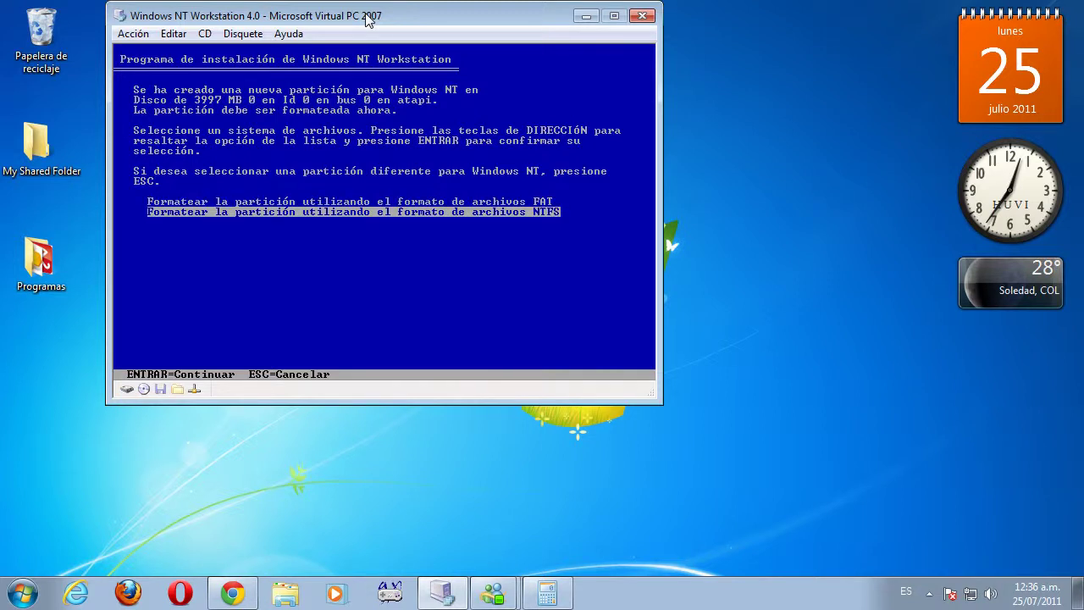
key("Return")
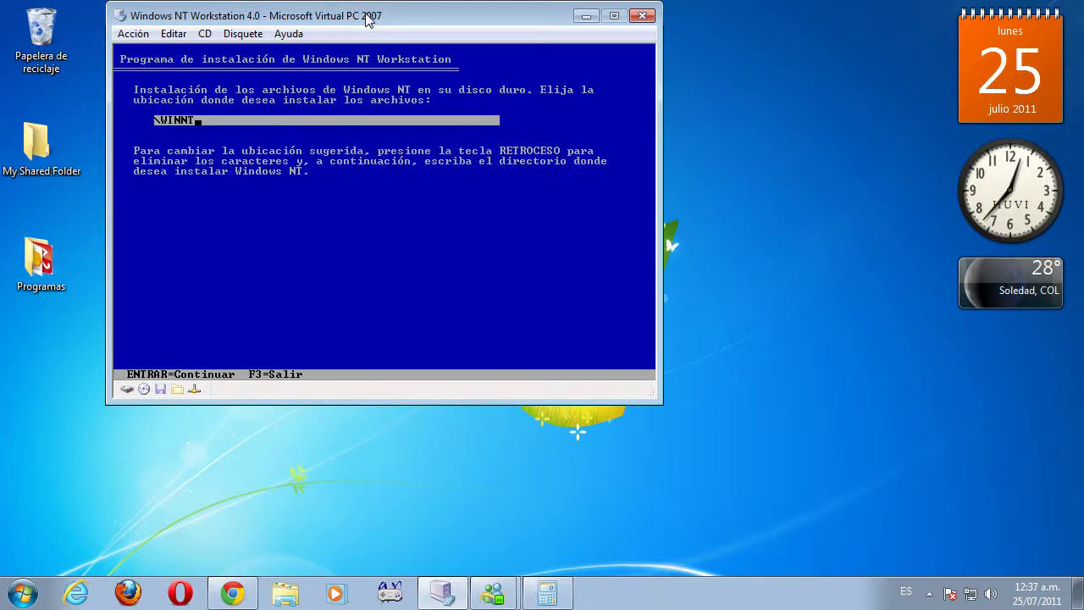
Install the files to \WINNT with the exhaustive disk check and restart the virtual machine.
key("Return")
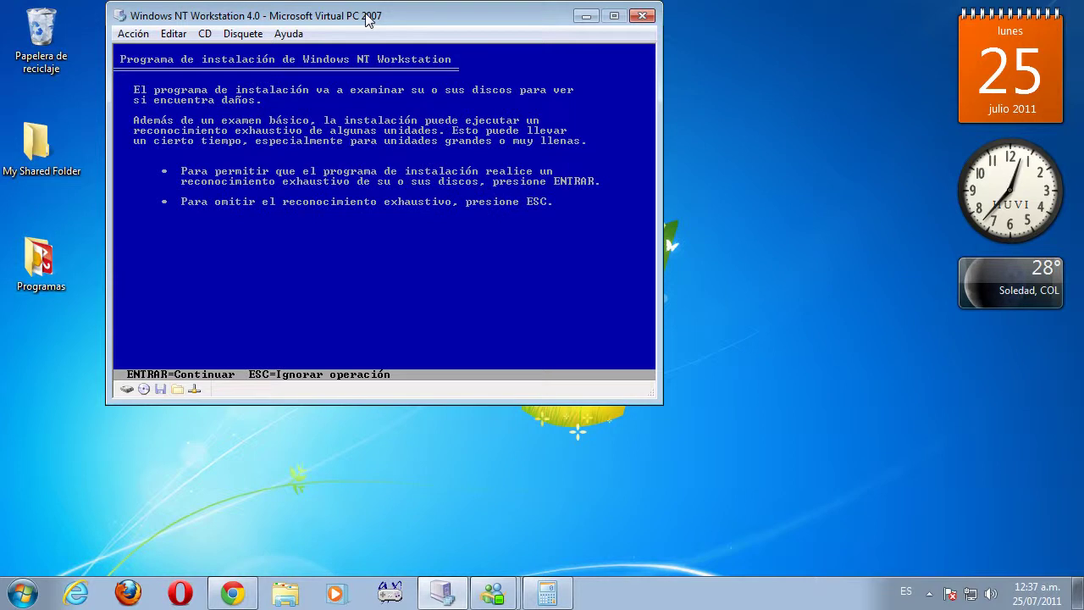
key("Return")
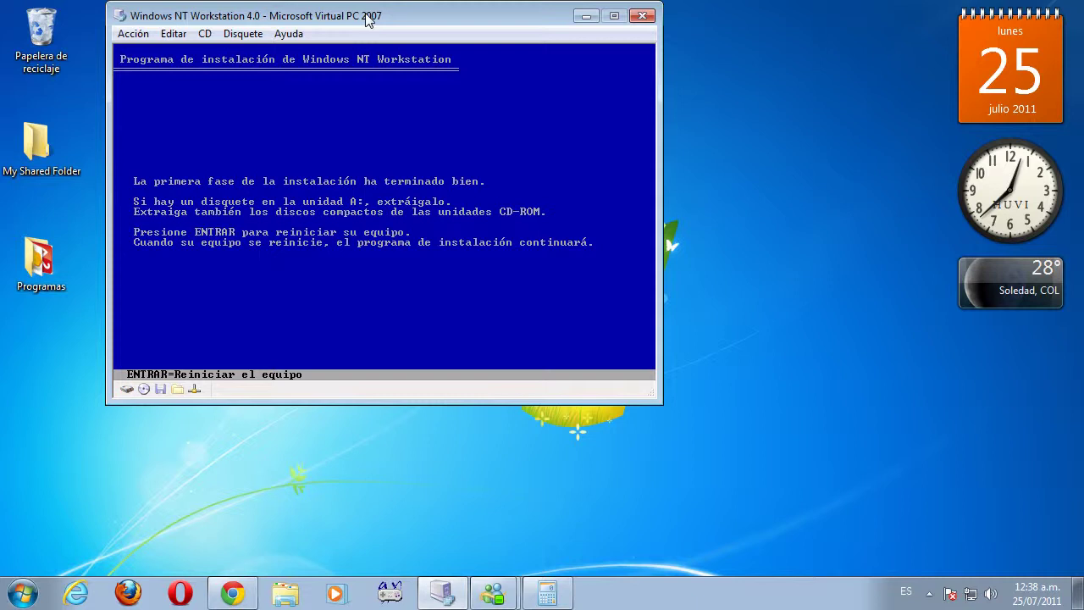
key("Return")
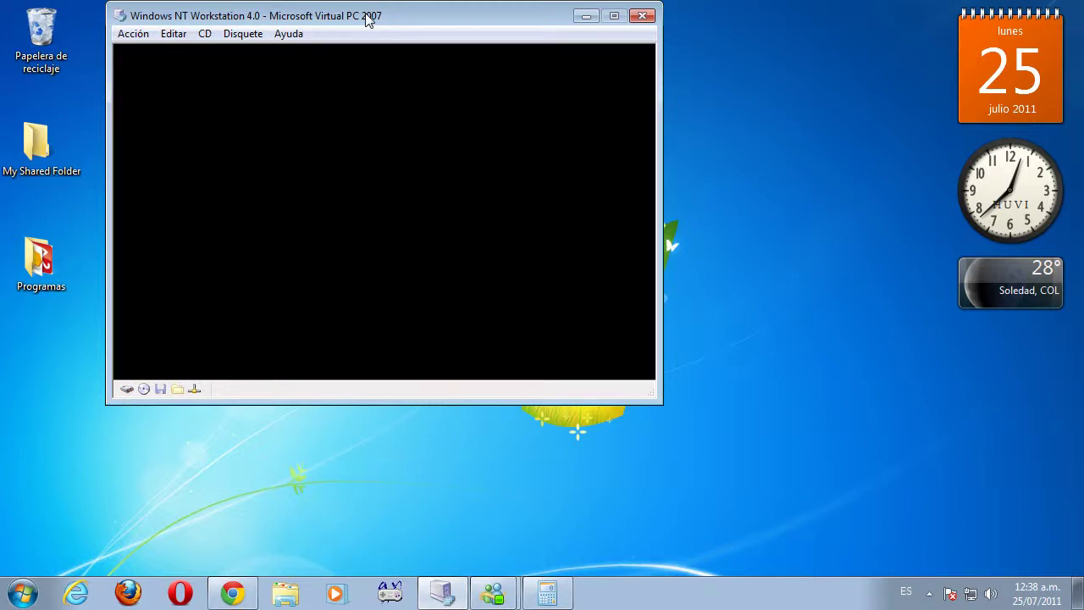
Release the Windows NT 4.0 Workstation ISO from the virtual CD drive.
left_click(141, 397)
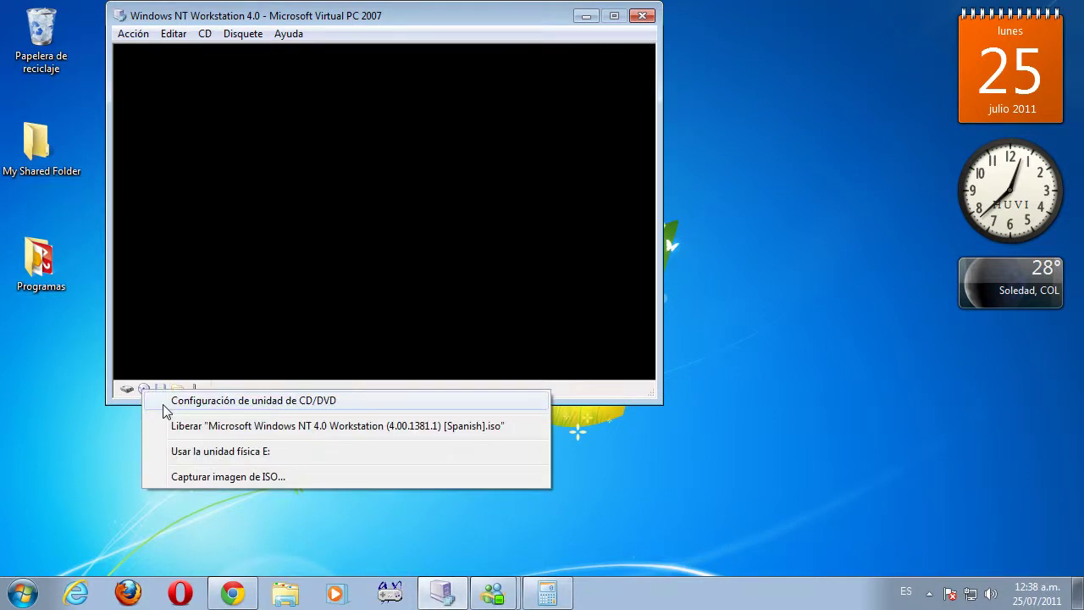
left_click(174, 426)
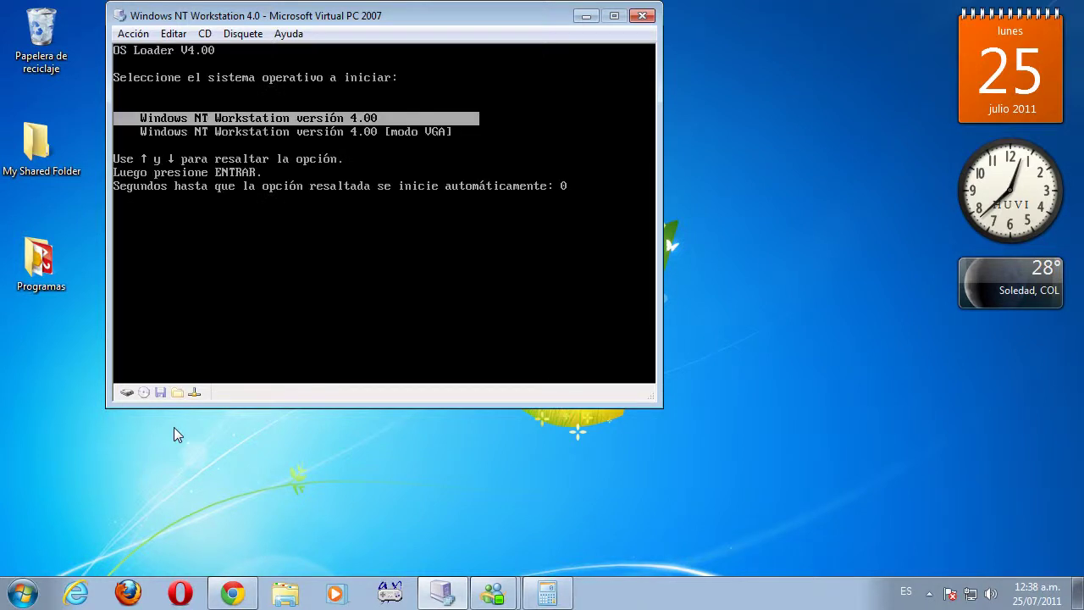
Capture the Windows NT 4.0 Workstation ISO in the virtual CD drive and release it again.
right_click(145, 394)
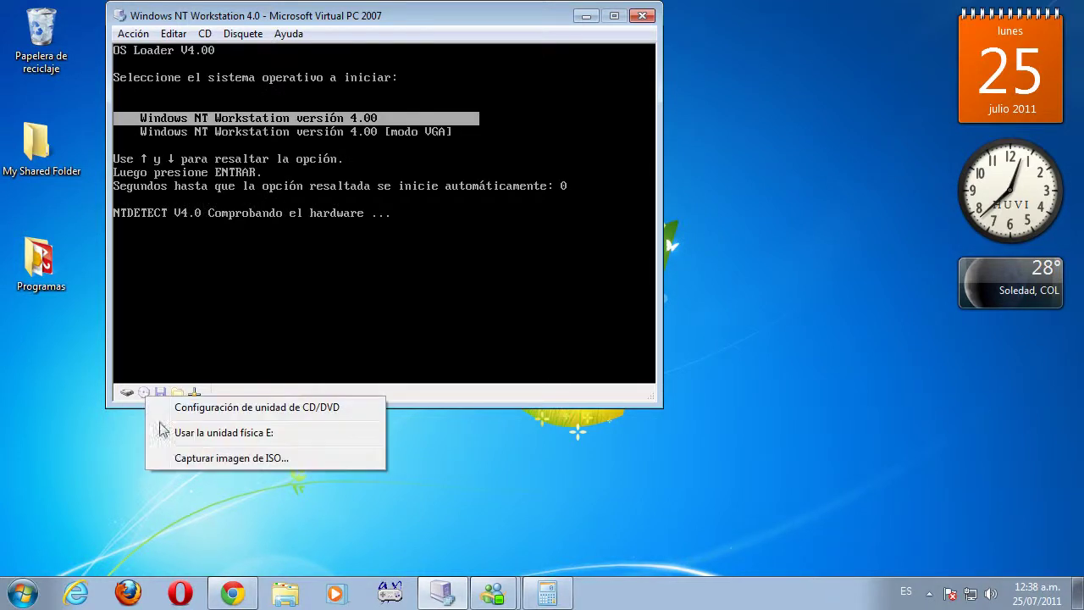
left_click(180, 456)
double_click(303, 129)
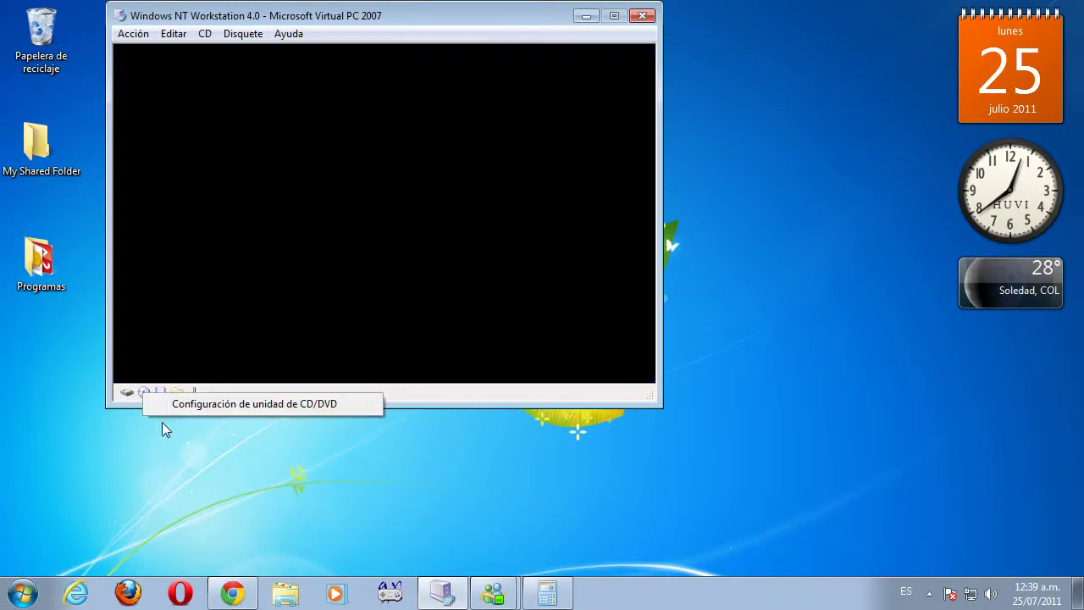
right_click(143, 393)
left_click(164, 427)
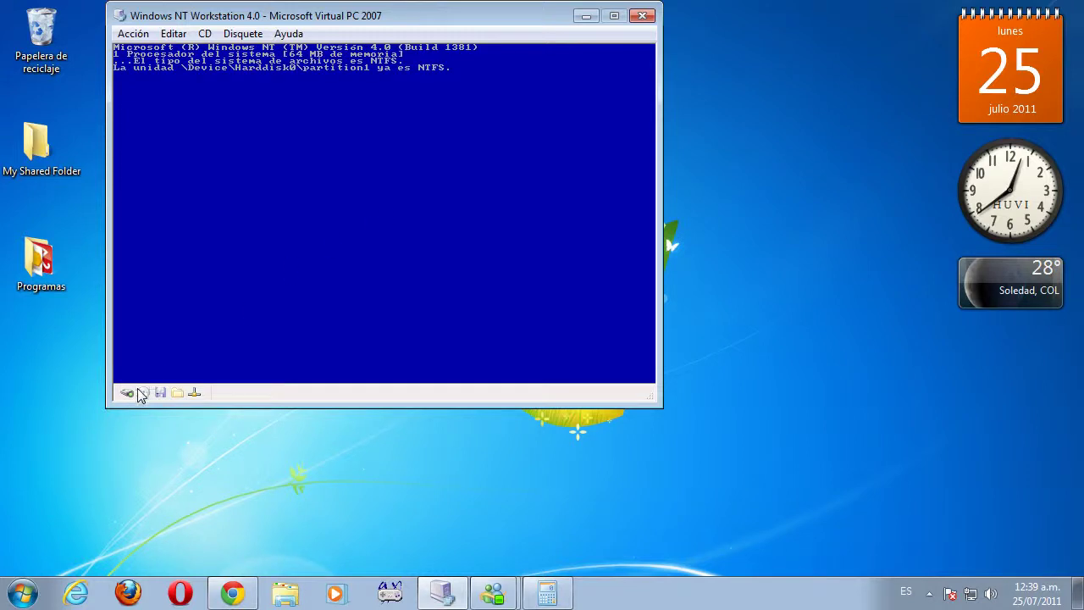
Recapture the Microsoft Windows NT 4.0 Workstation ISO in the virtual CD drive for the setup wizard.
left_click(145, 393)
left_click(178, 451)
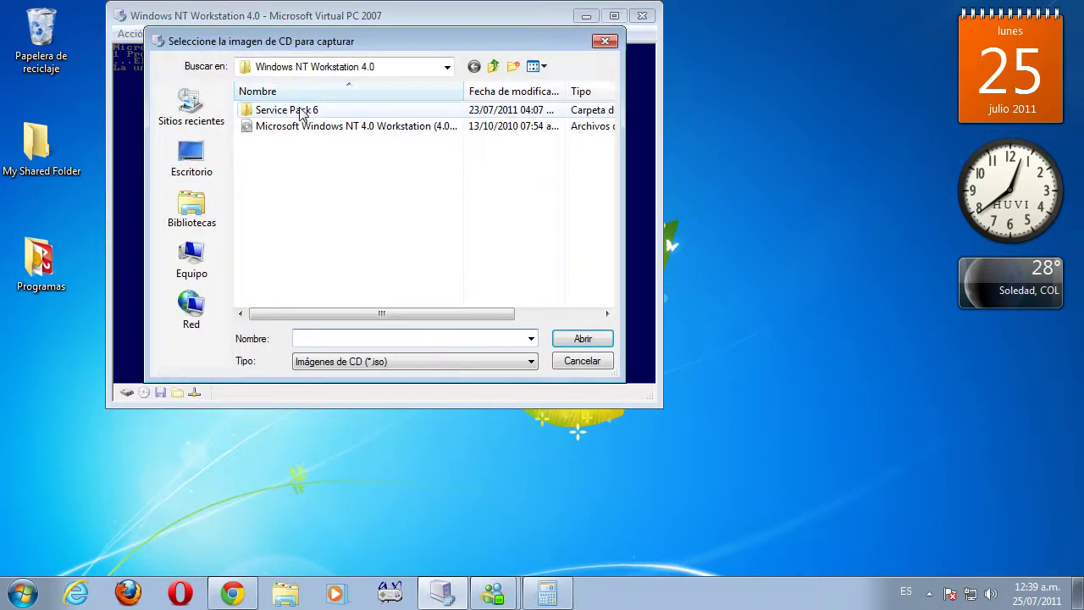
left_click(296, 128)
left_click(295, 128)
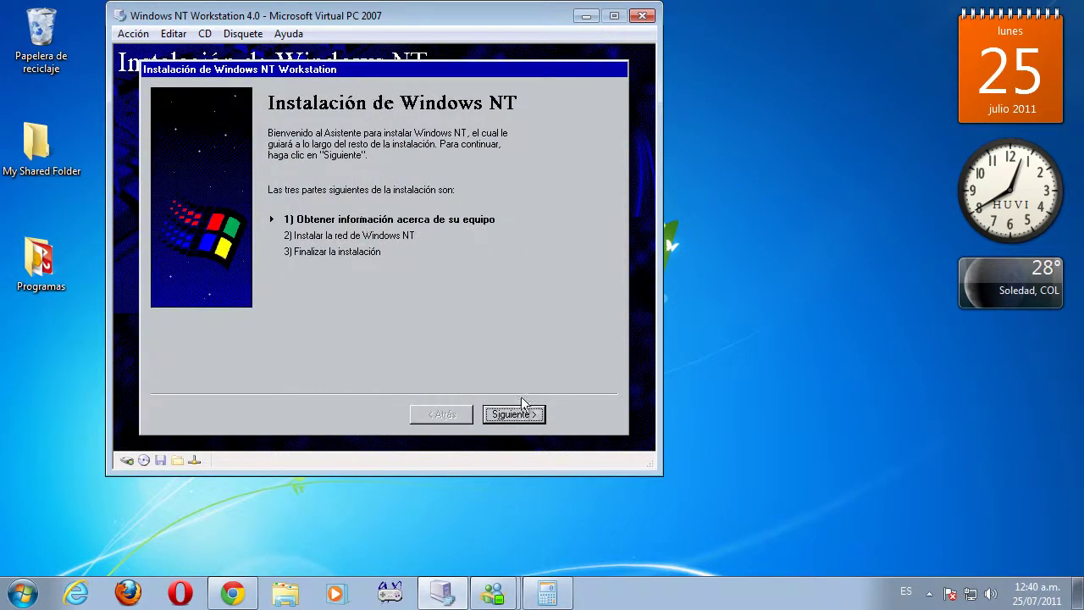
Start the Windows NT setup wizard and choose the Personalizada installation type.
left_click(514, 413)
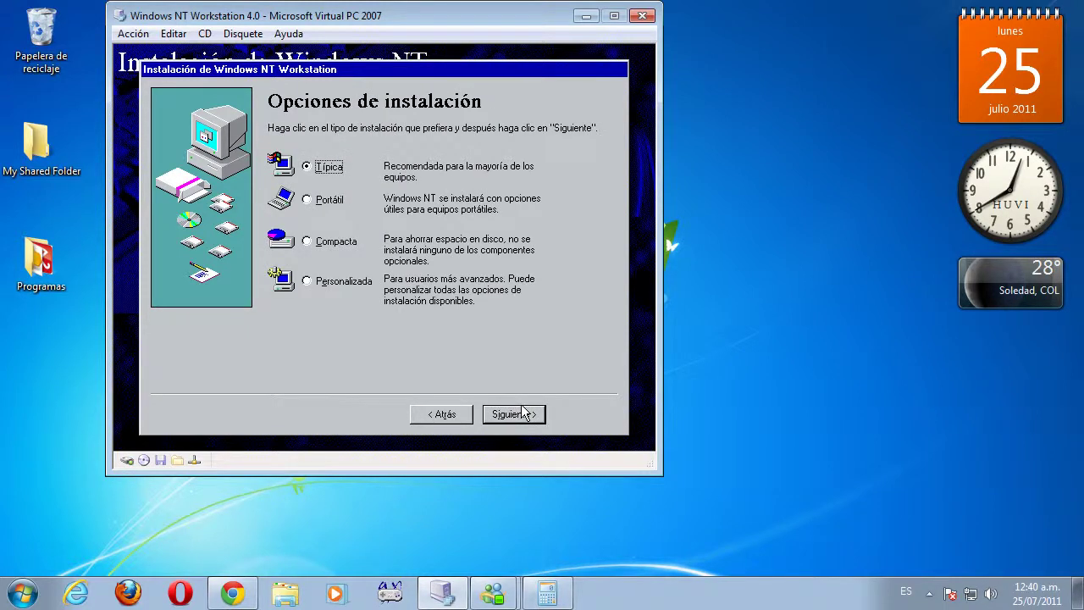
left_click(343, 283)
left_click(511, 414)
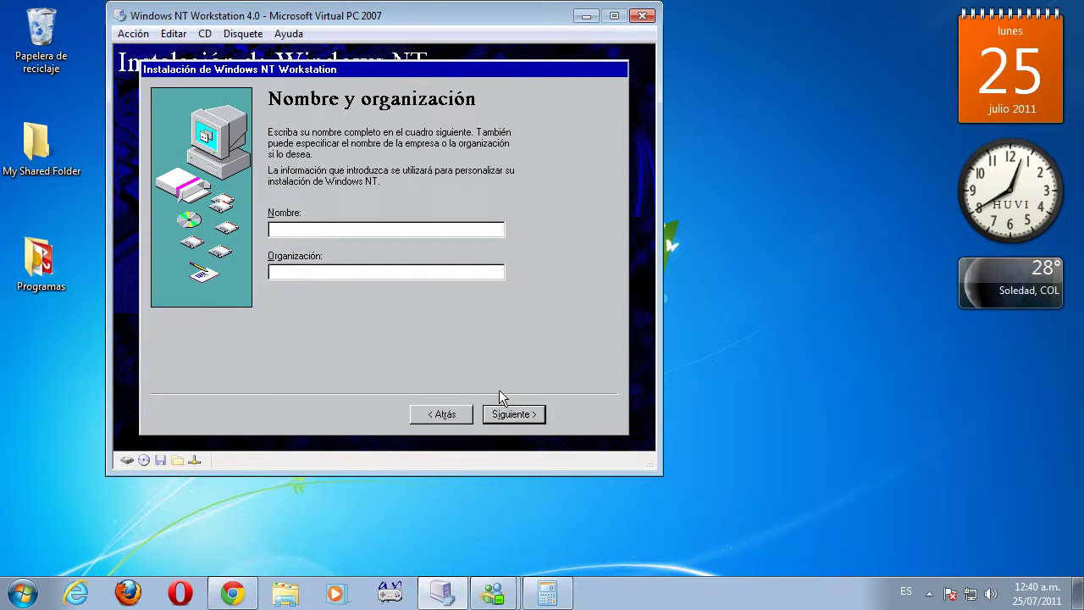
Enter the registered user's full name without an organization and name the computer HUVIWINNT40.
type("Humberto Villanueva")
left_click(512, 414)
type("H")
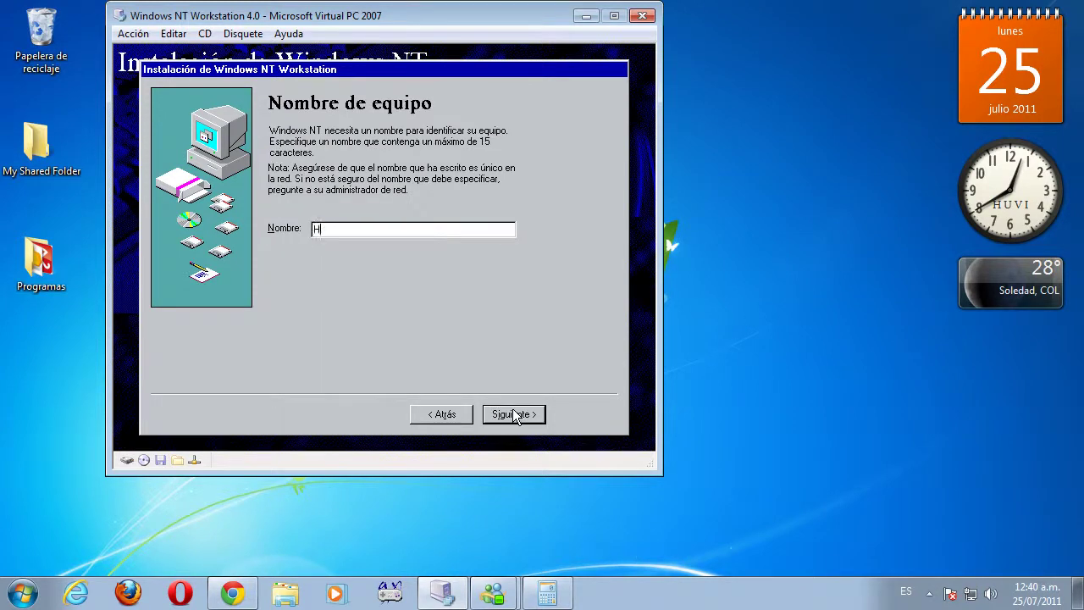
type("UVIWINNT40")
left_click(516, 417)
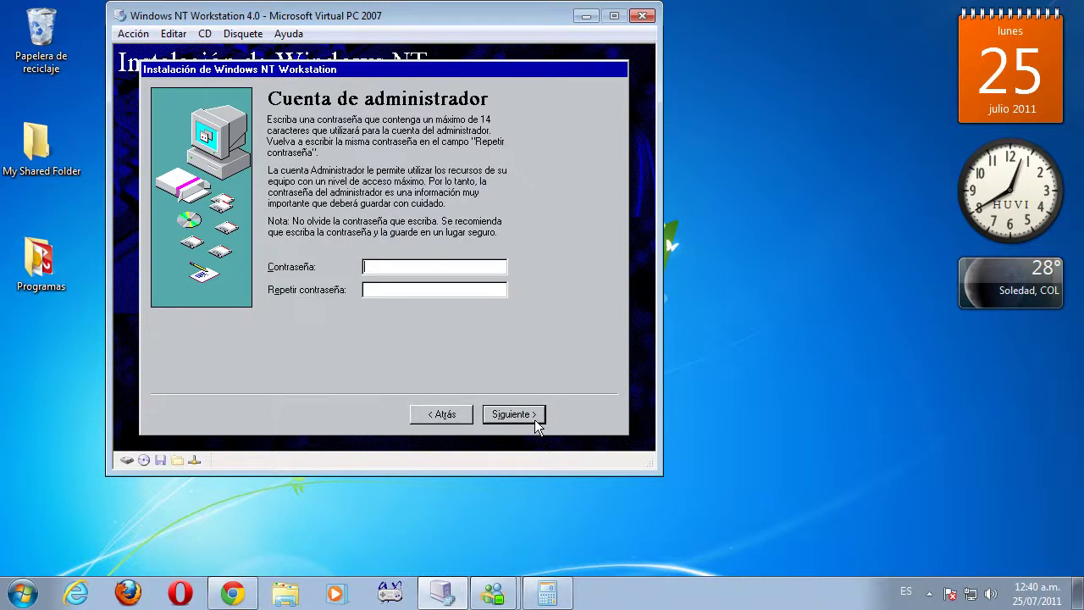
Leave the administrator password blank and choose not to create an emergency repair disk.
left_click(534, 417)
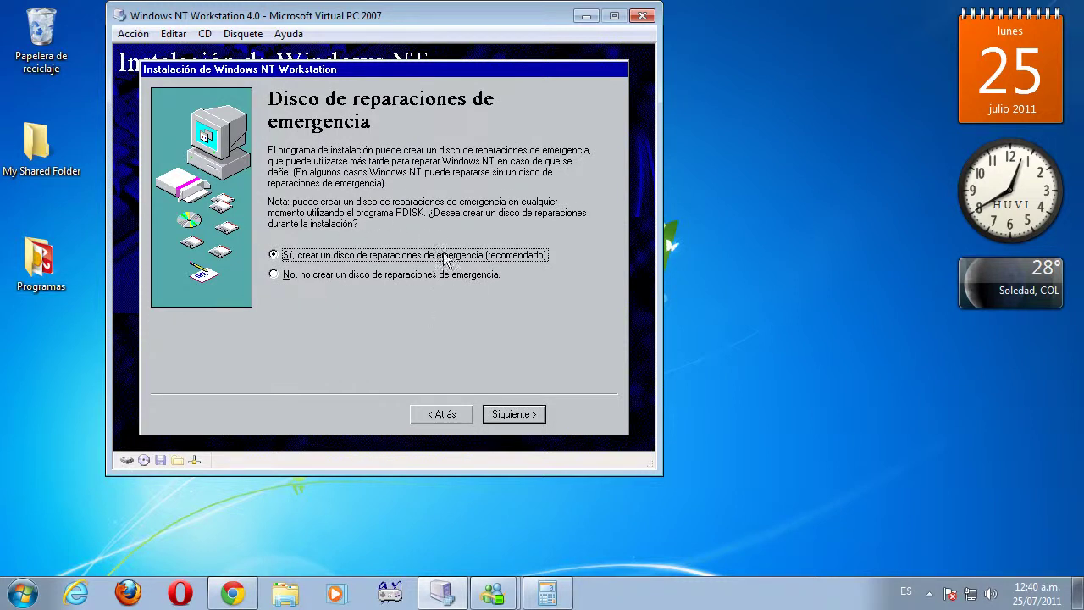
left_click(479, 275)
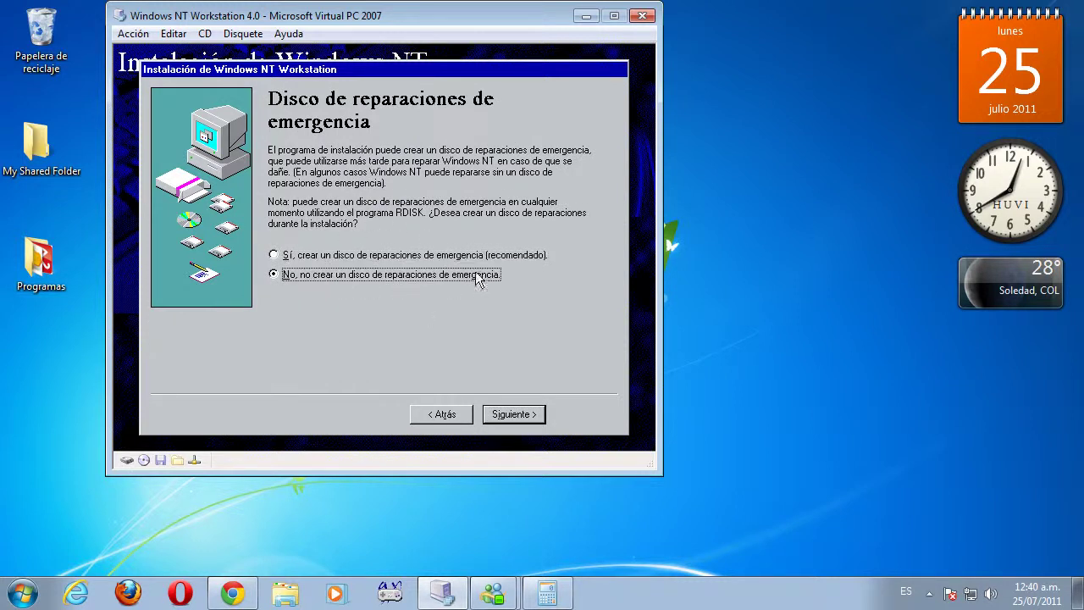
left_click(523, 414)
Add Punteros del mouse and Tapiz del Escritorio to the Accesorios components.
left_click(510, 315)
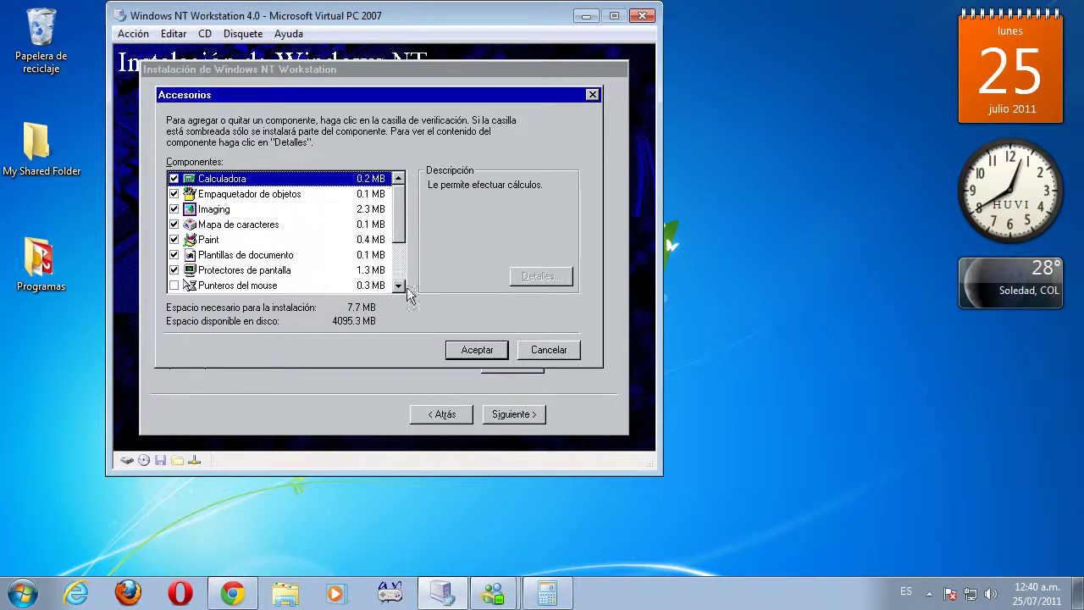
left_click(174, 286)
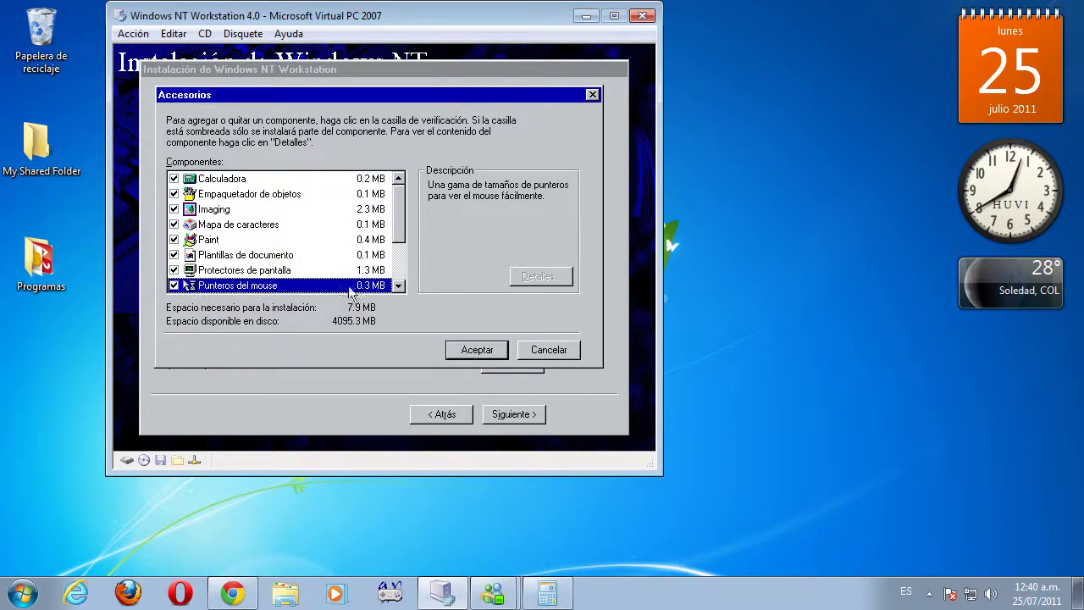
left_click(398, 286)
left_click(399, 287)
left_click(399, 287)
left_click(401, 287)
left_click(400, 288)
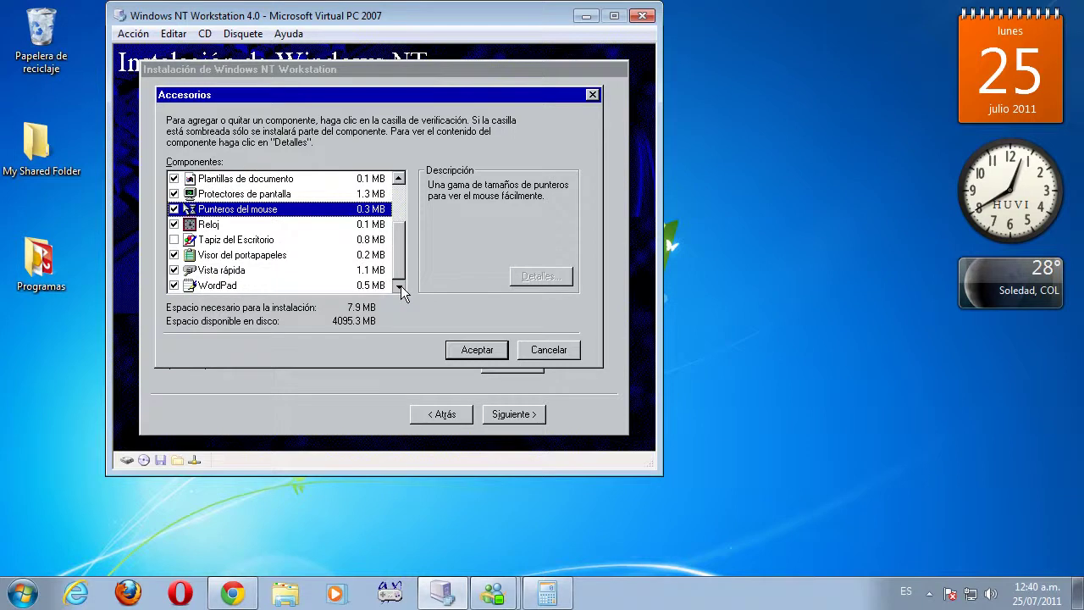
left_click(175, 240)
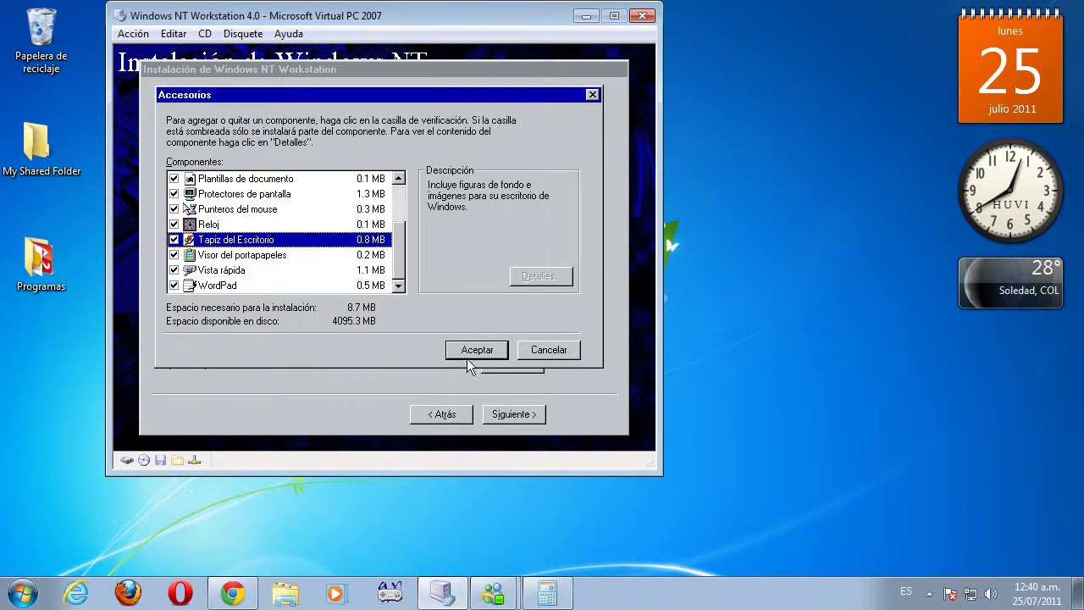
left_click(466, 354)
Include all Multimedia components and Juegos in the installation, and continue to the network setup stage.
left_click(217, 244)
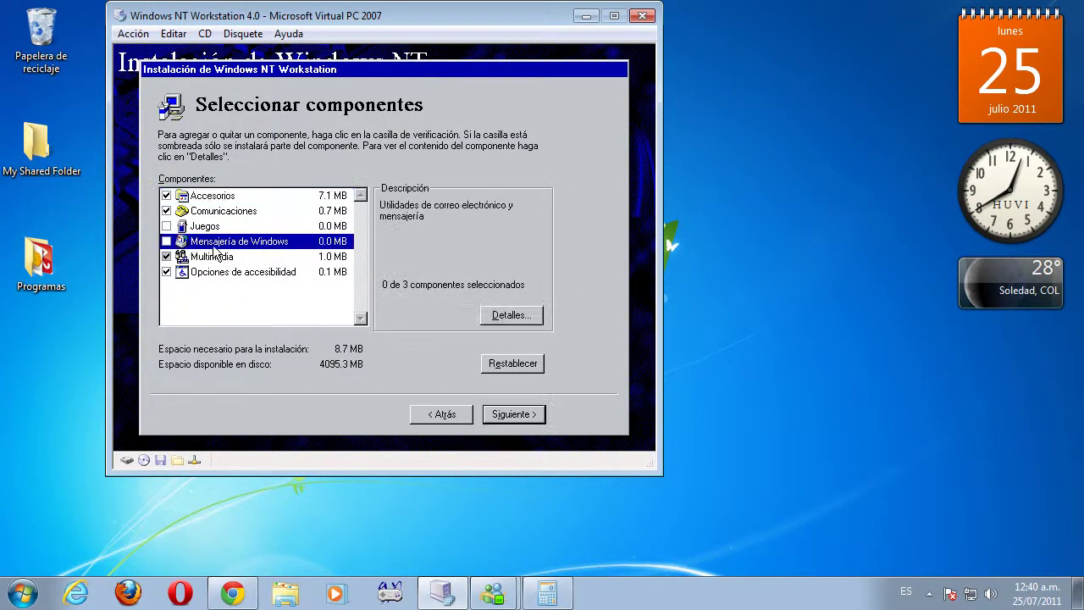
left_click(166, 256)
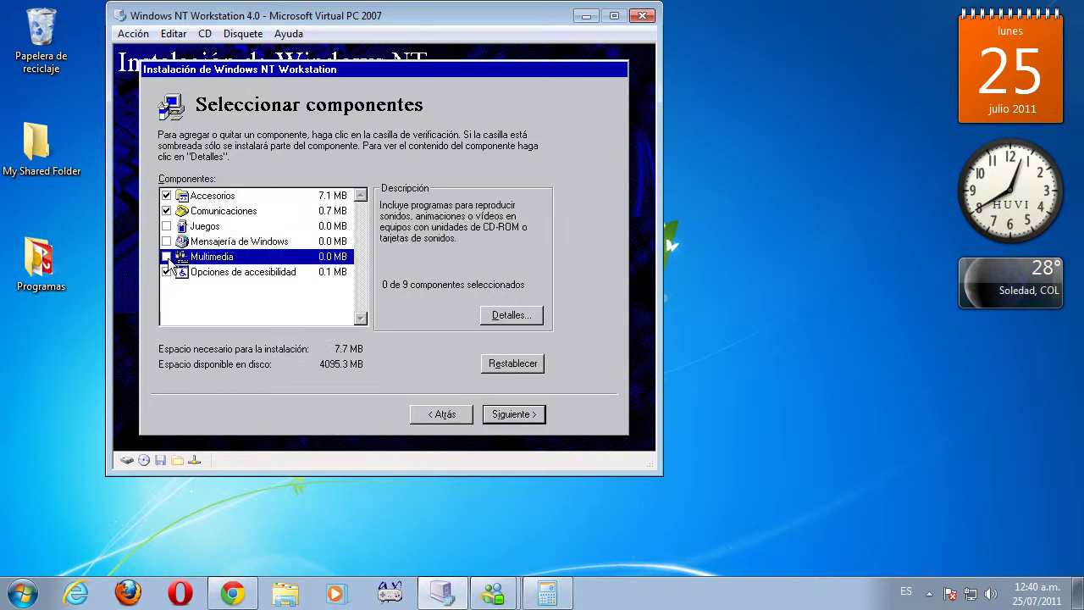
left_click(166, 257)
left_click(166, 226)
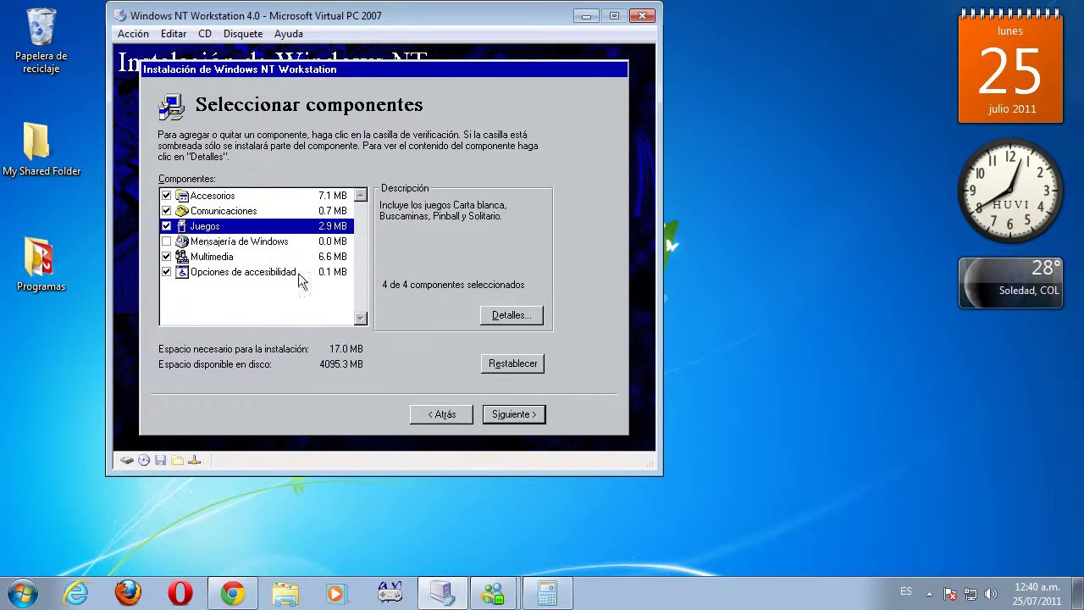
left_click(542, 413)
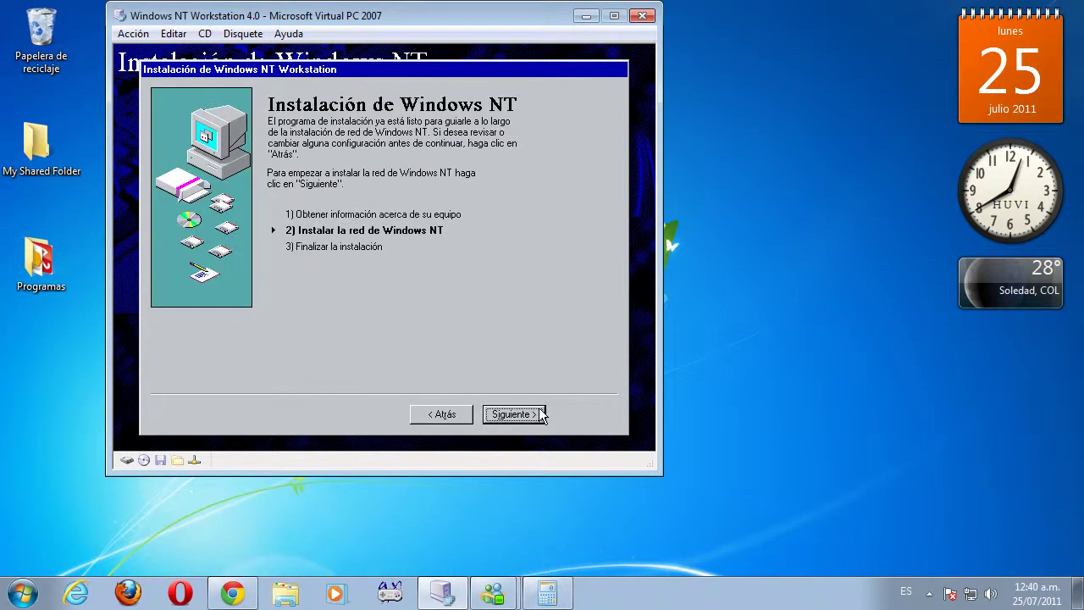
Begin the network setup with the computer connected directly to a network, and search for and accept the DEC DECchip 21140 adapter.
left_click(541, 413)
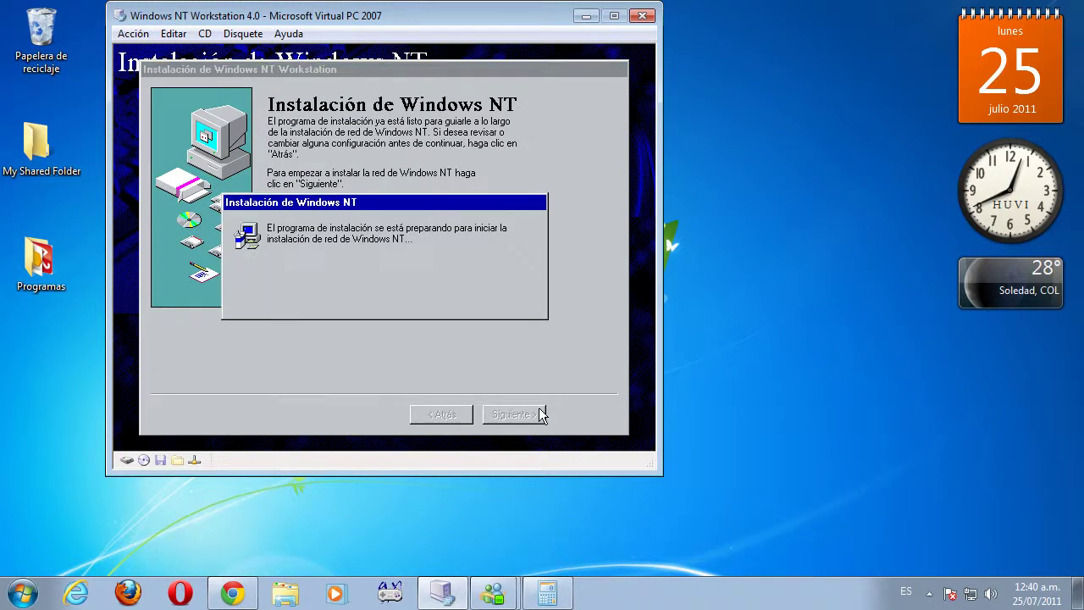
left_click(531, 414)
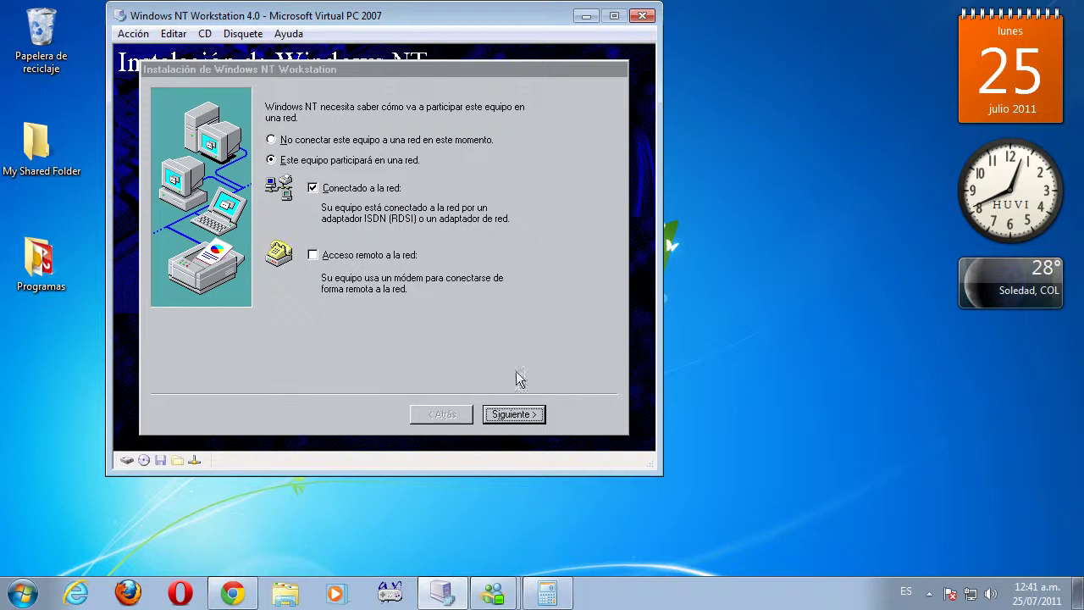
left_click(516, 415)
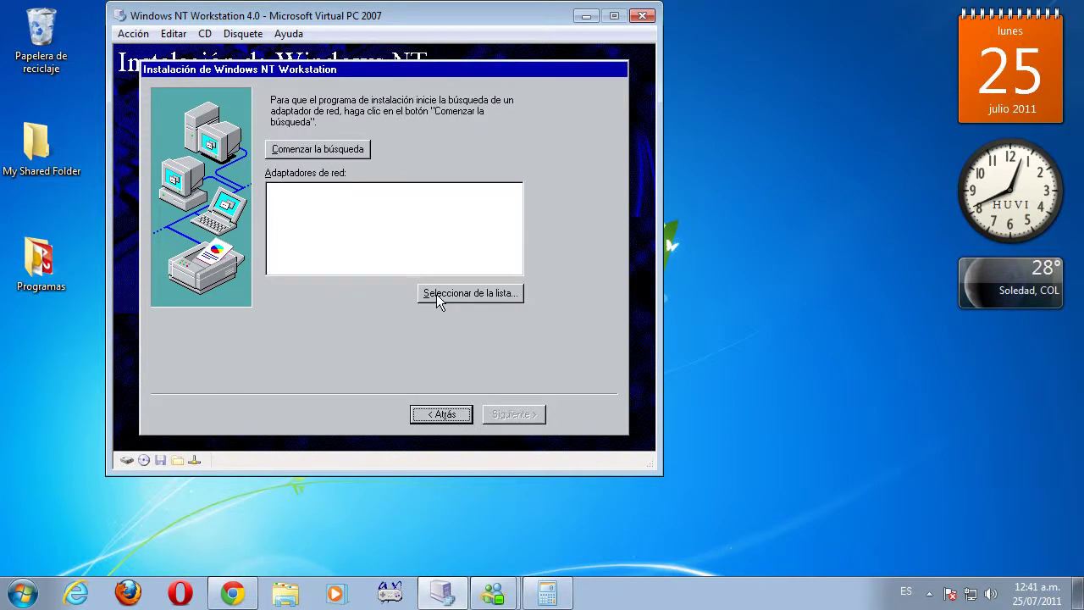
left_click(309, 150)
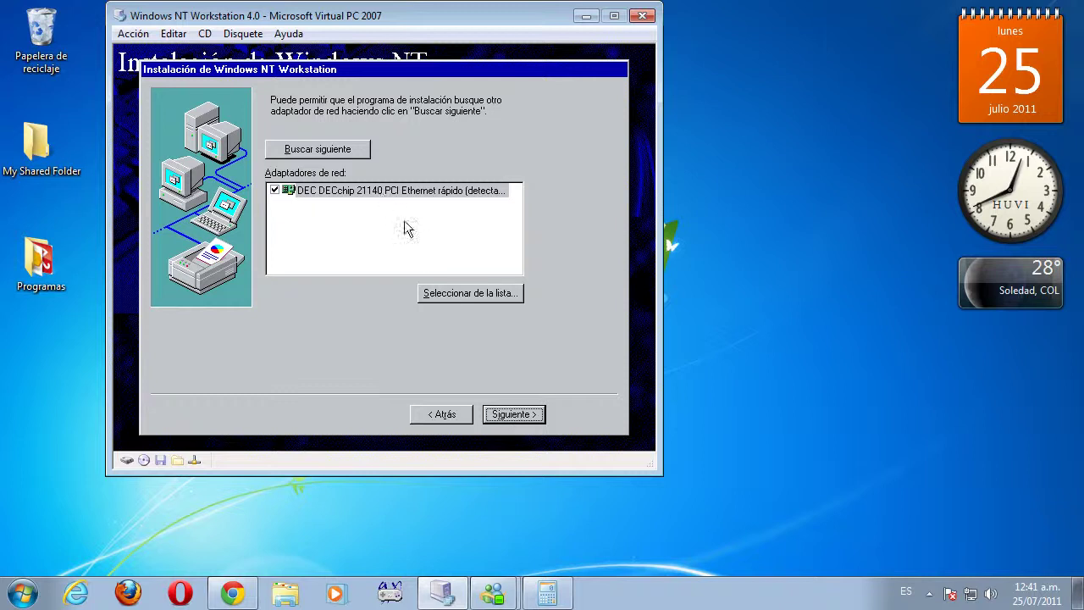
left_click(521, 421)
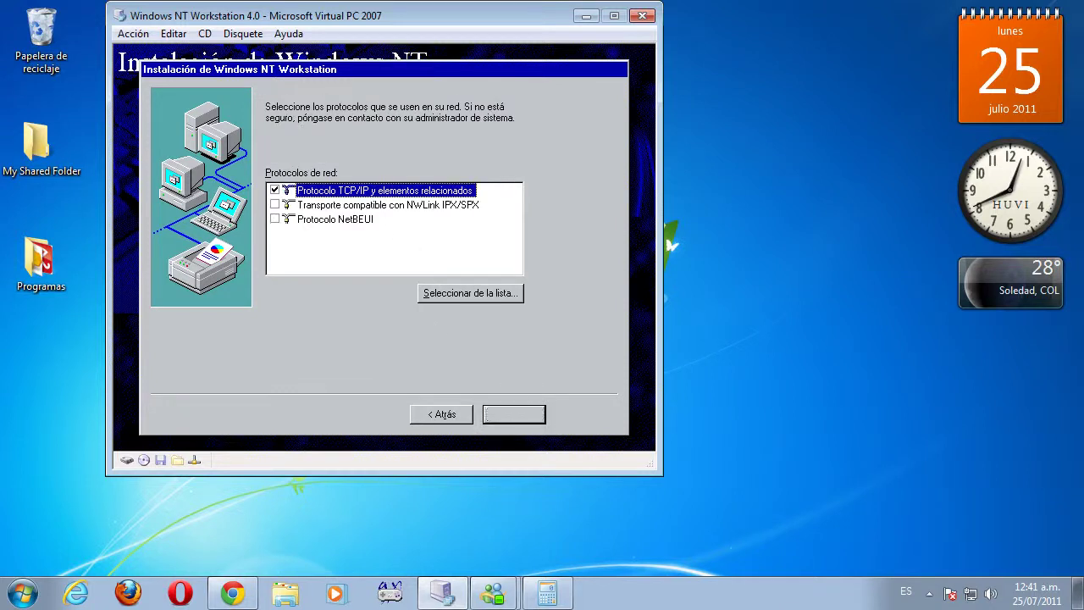
Install the network components with only the TCP/IP protocol, using the AutoSense connection type and declining DHCP.
left_click(514, 414)
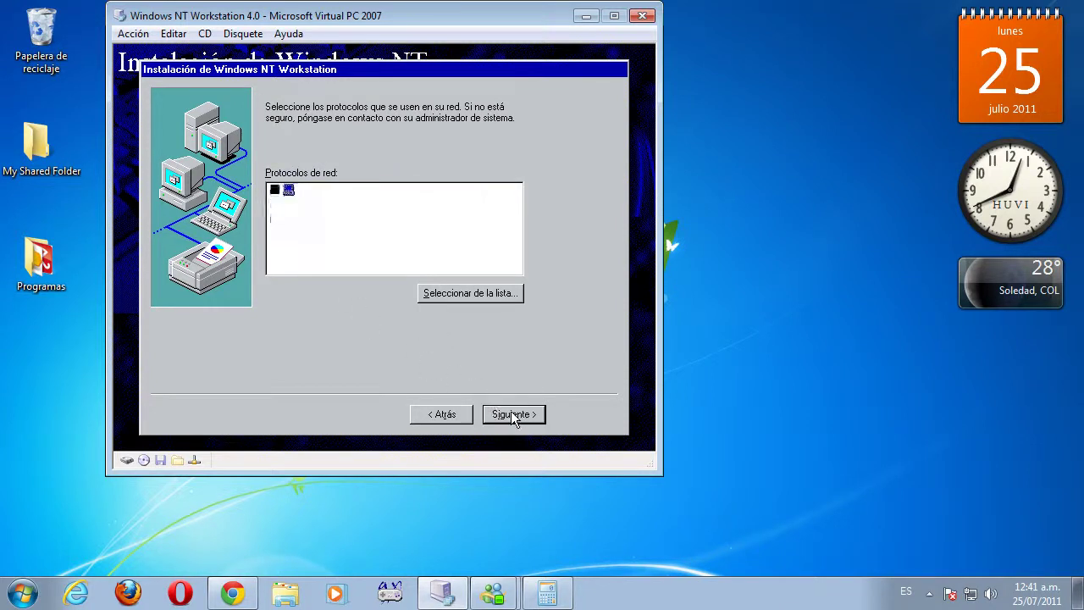
left_click(513, 415)
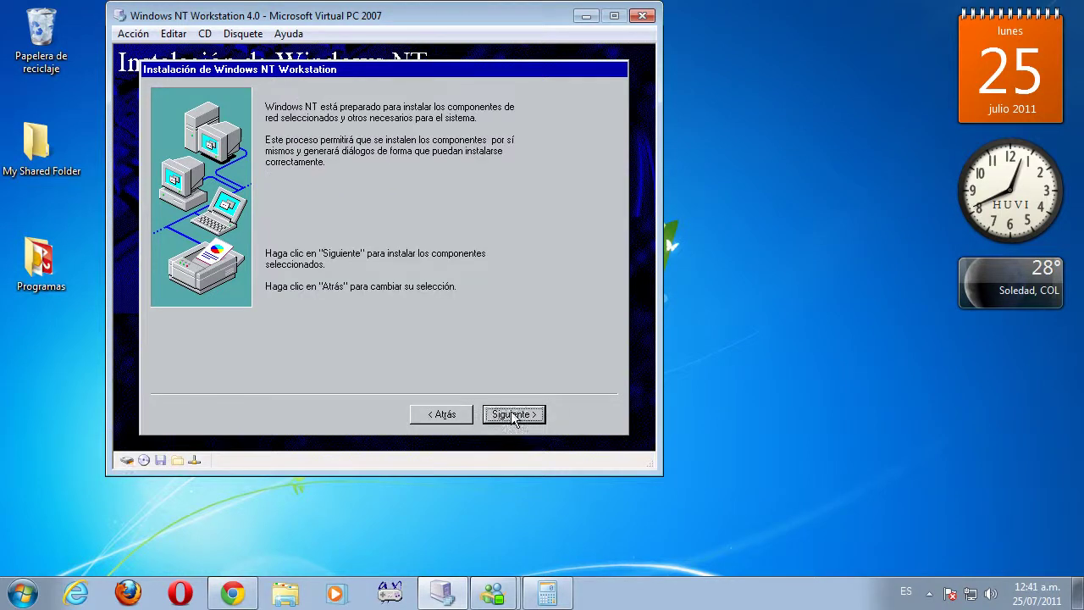
left_click(513, 417)
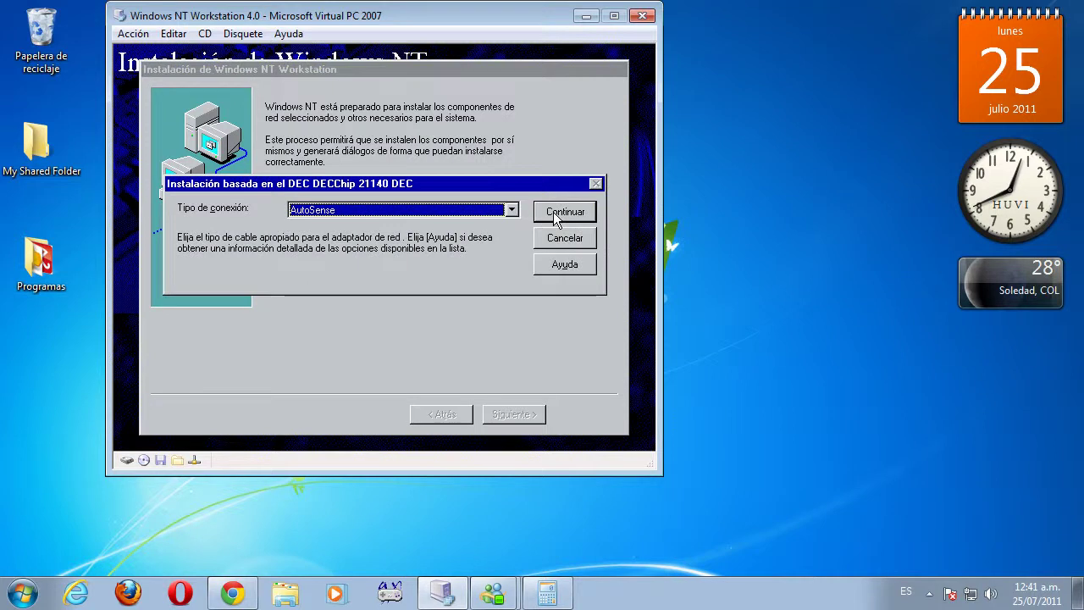
left_click(553, 211)
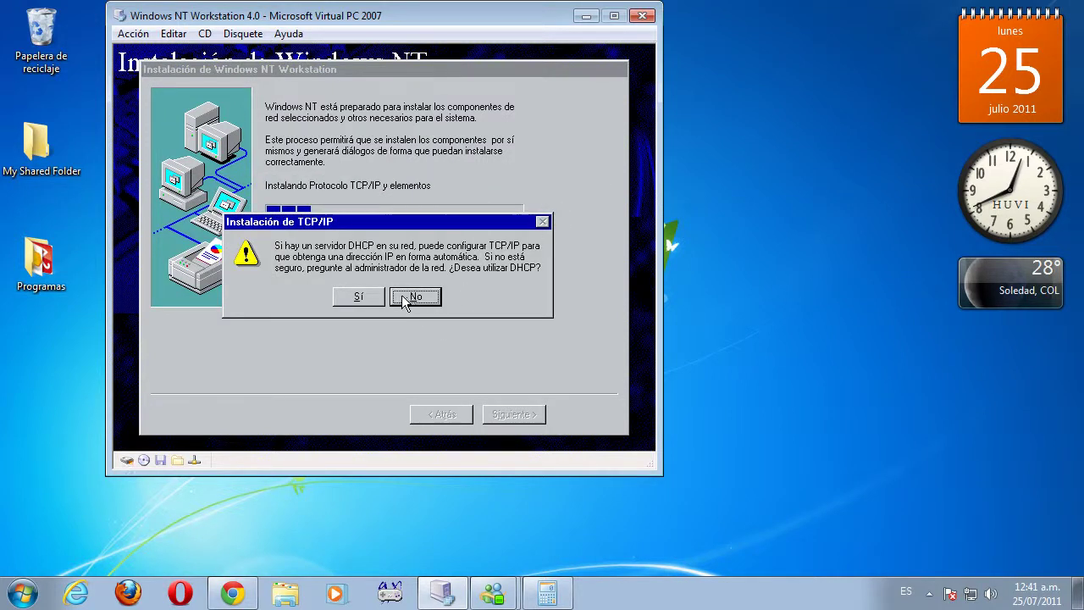
left_click(405, 301)
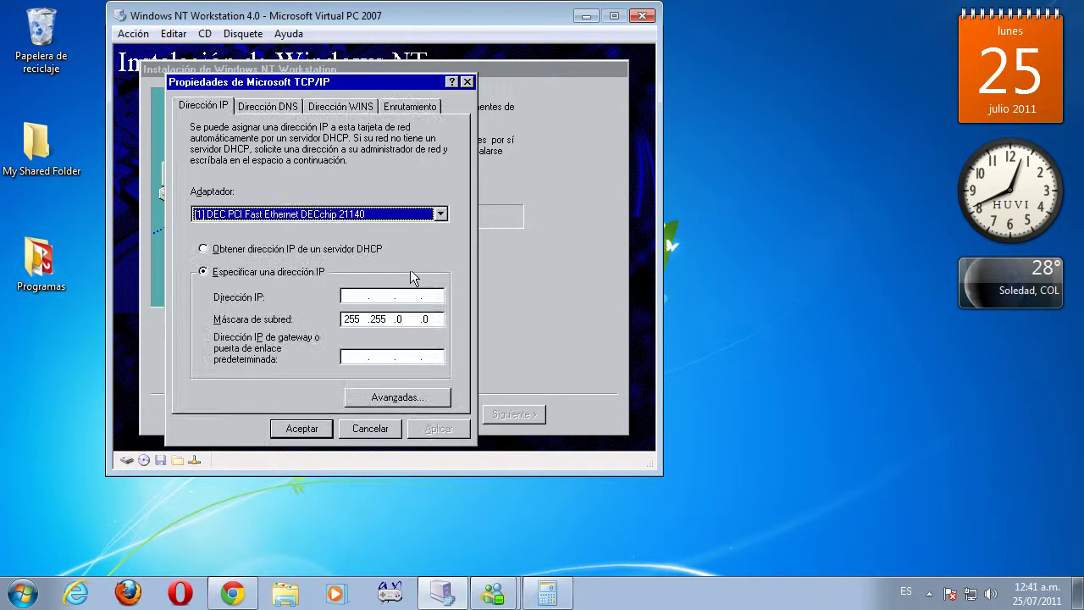
Assign the adapter a static IP address, a subnet mask of 255.255.255.0 and a default gateway.
left_click(354, 297)
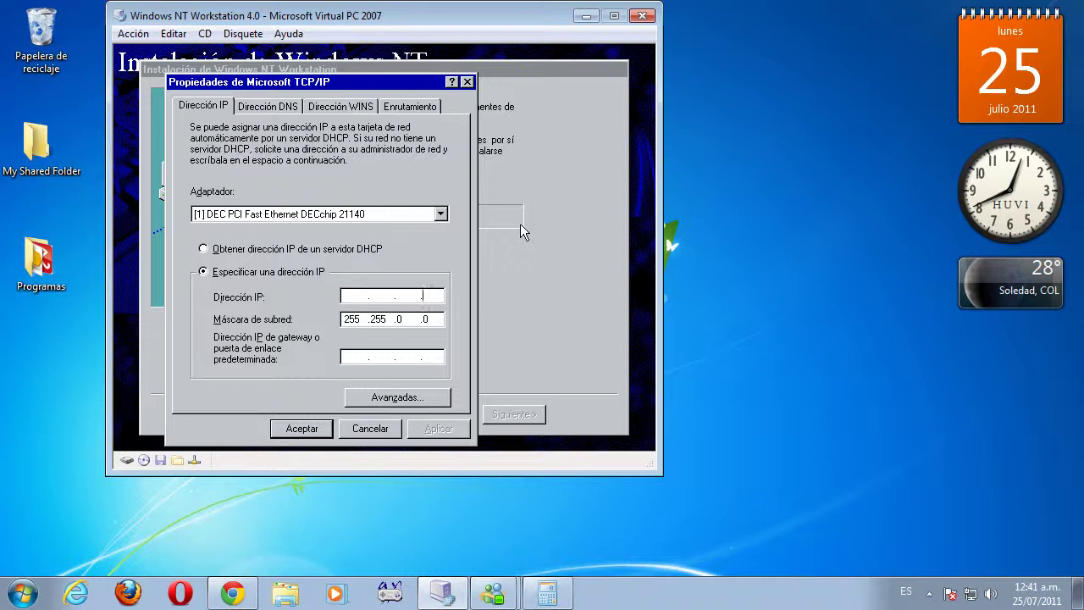
type("19216")
type("81")
type("55")
key("BackSpace")
type("7")
left_click(399, 318)
type("255")
left_click(358, 356)
type("11.1")
left_click(300, 428)
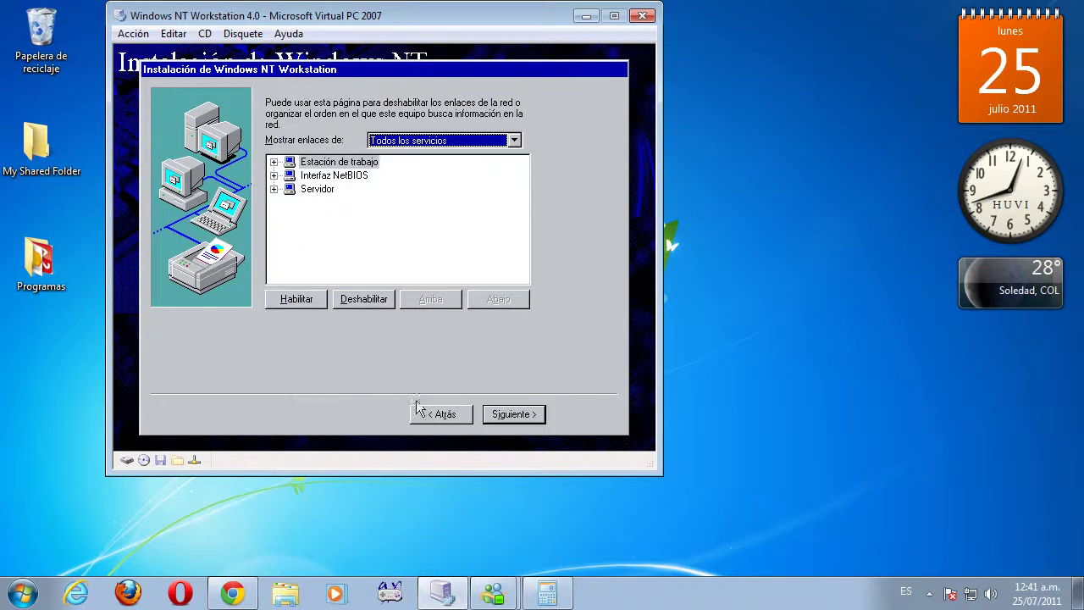
Accept the network bindings and make the computer a member of the workgroup HUVIQUILLERO.
left_click(520, 416)
left_click(513, 414)
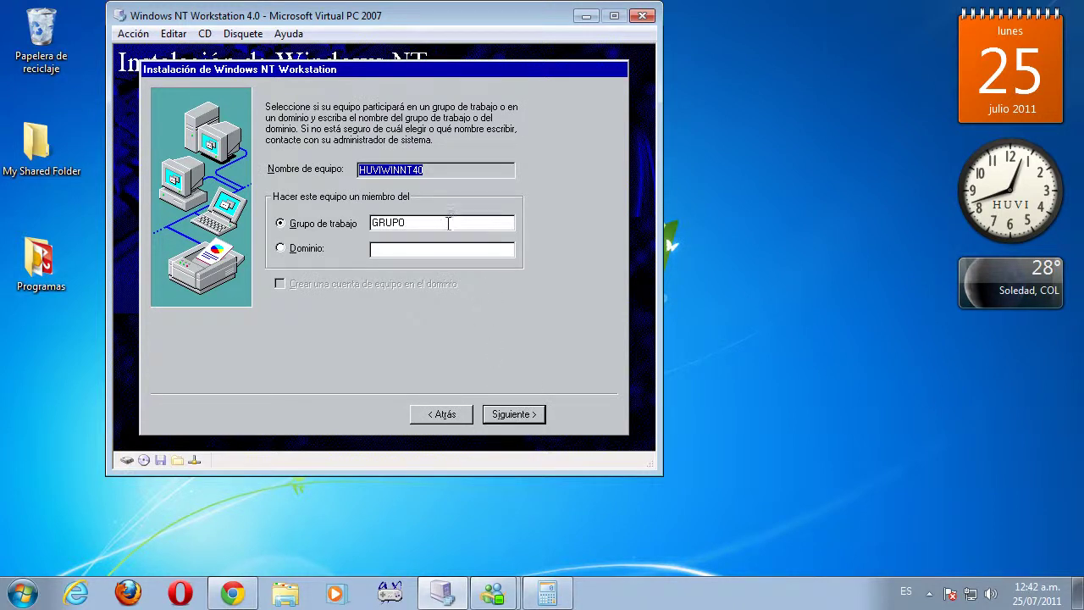
left_click(448, 222)
key("BackSpace")
key("BackSpace")
key("BackSpace")
key("BackSpace")
key("BackSpace")
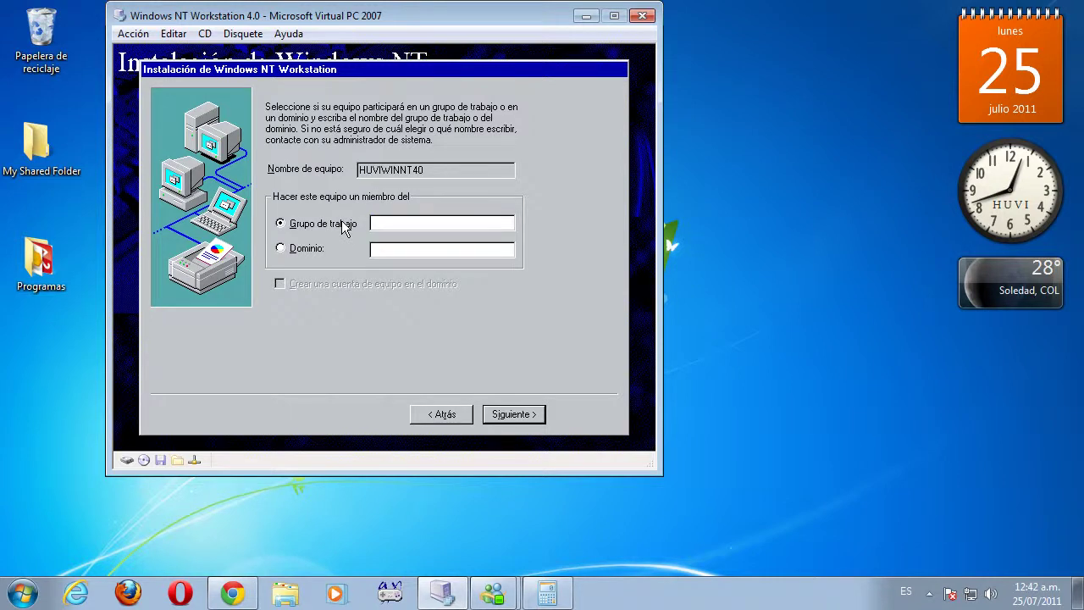
type("HUVIQUILLERO")
key("Return")
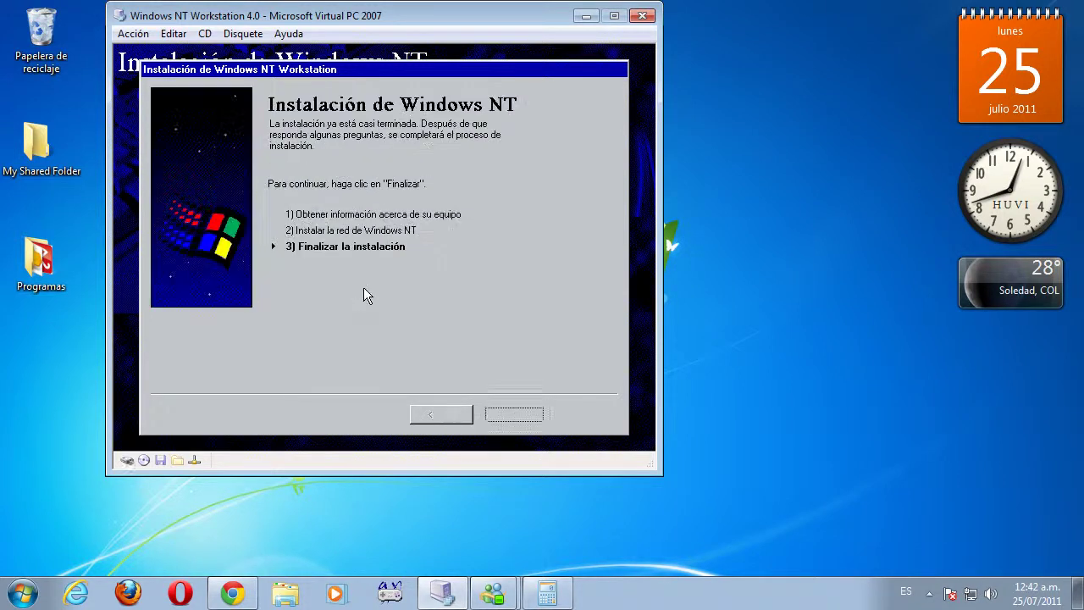
Proceed to the final installation stage and set the time zone to (GMT-05:00) Bogotá, Lima.
key("Return")
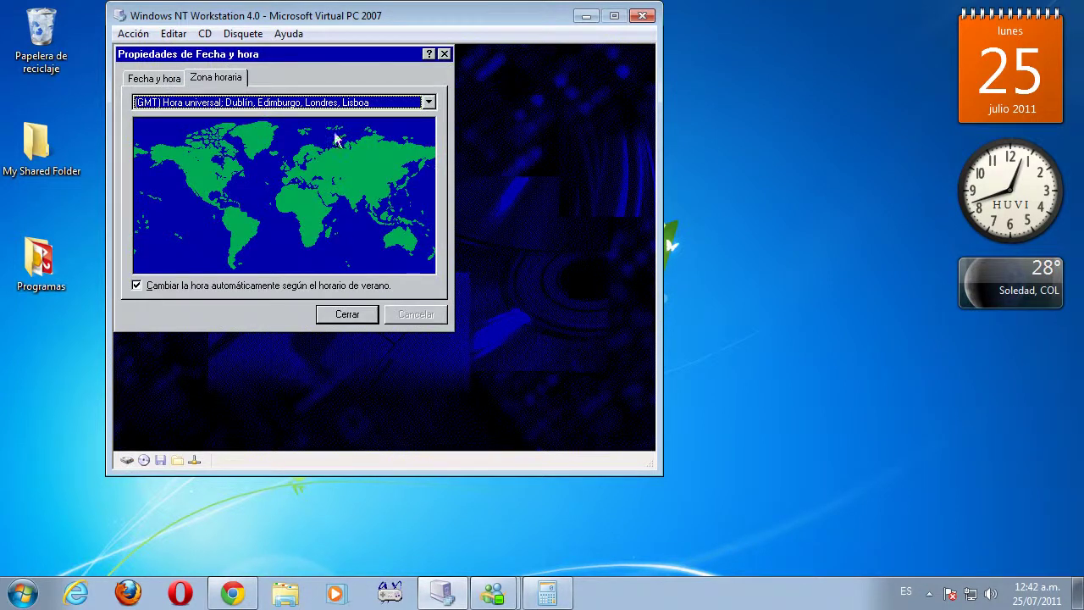
left_click(332, 103)
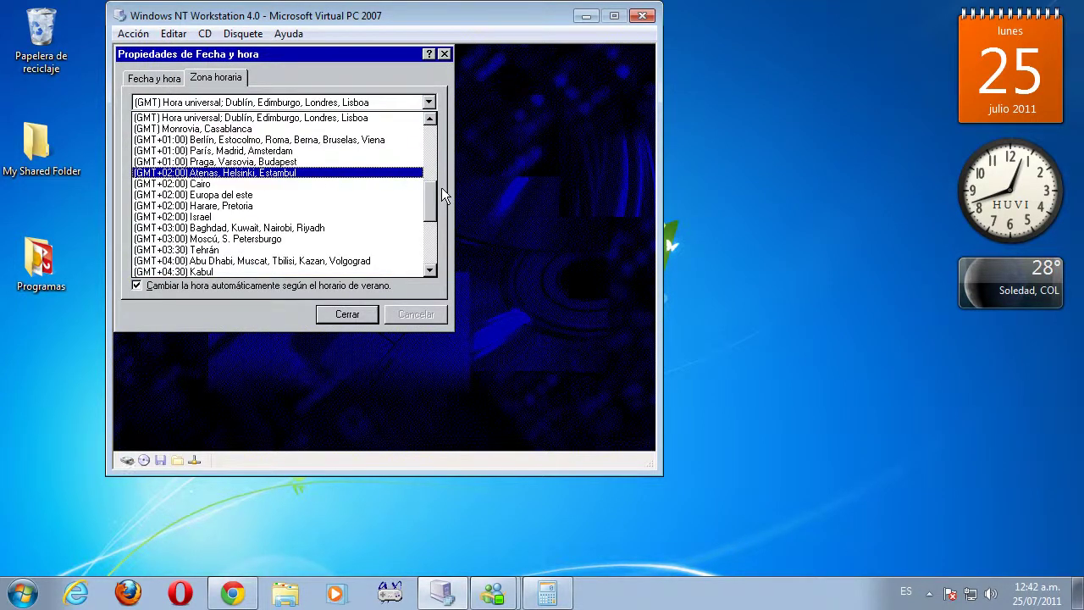
left_click_drag(434, 196, 430, 162)
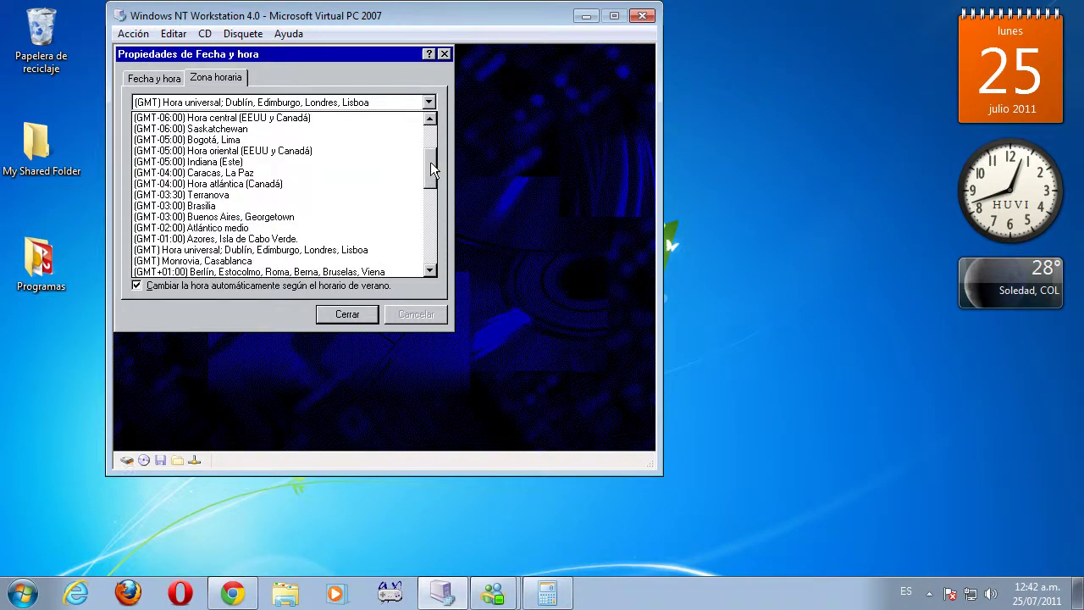
left_click(320, 141)
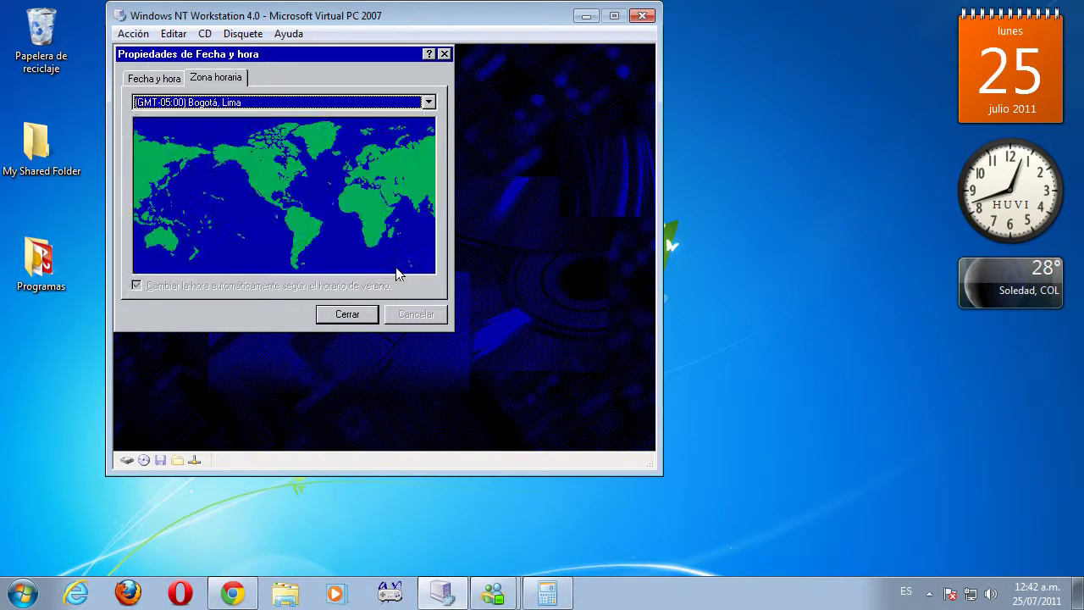
left_click(370, 316)
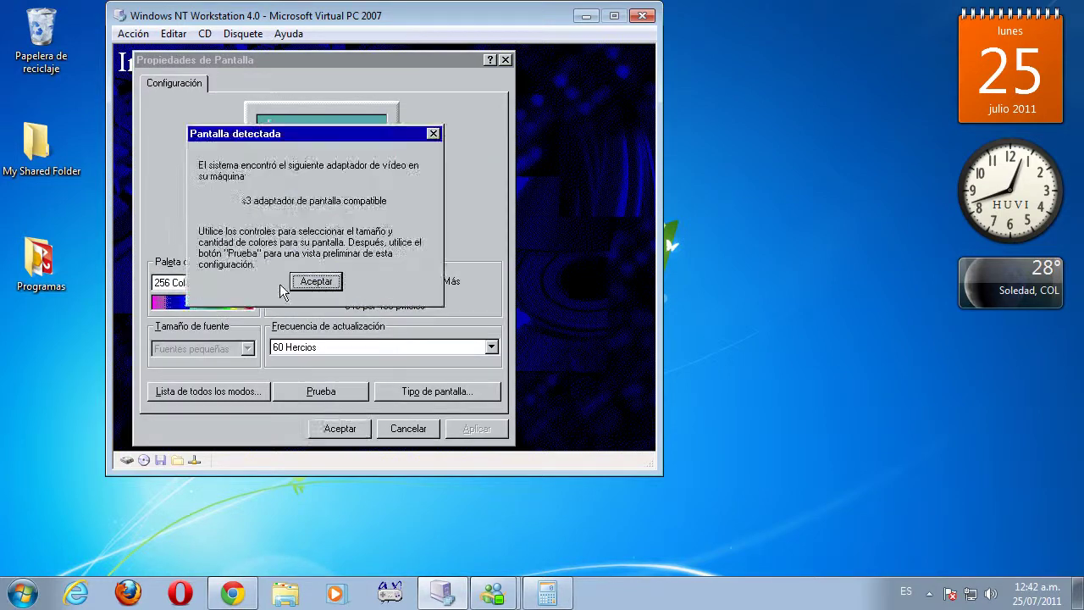
Accept the detected video adapter and set the display to 65536 colors at 800 by 600 pixels.
left_click(305, 283)
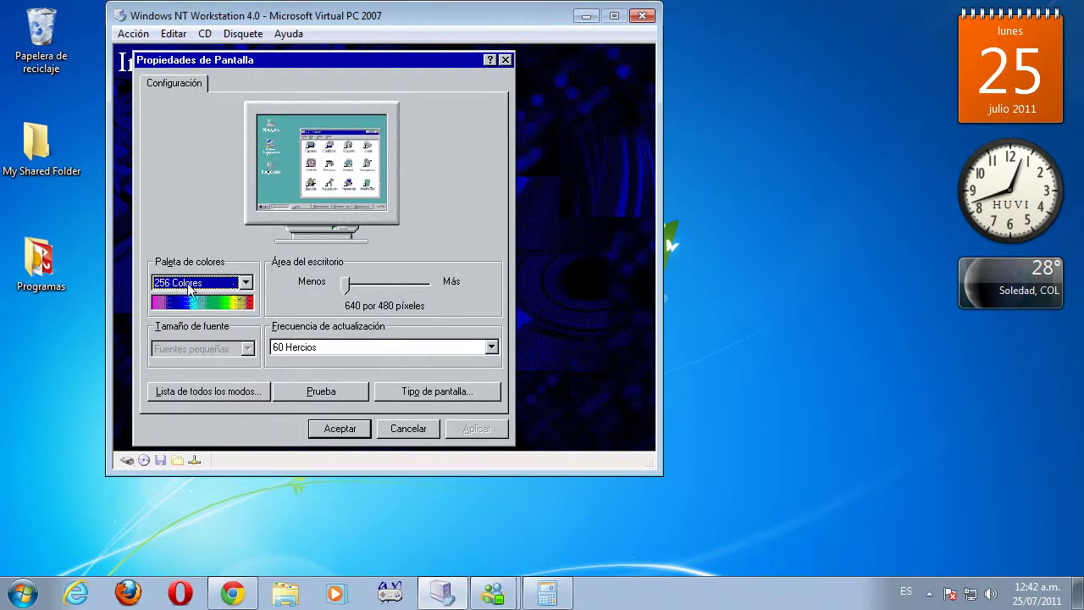
left_click(231, 287)
left_click(182, 306)
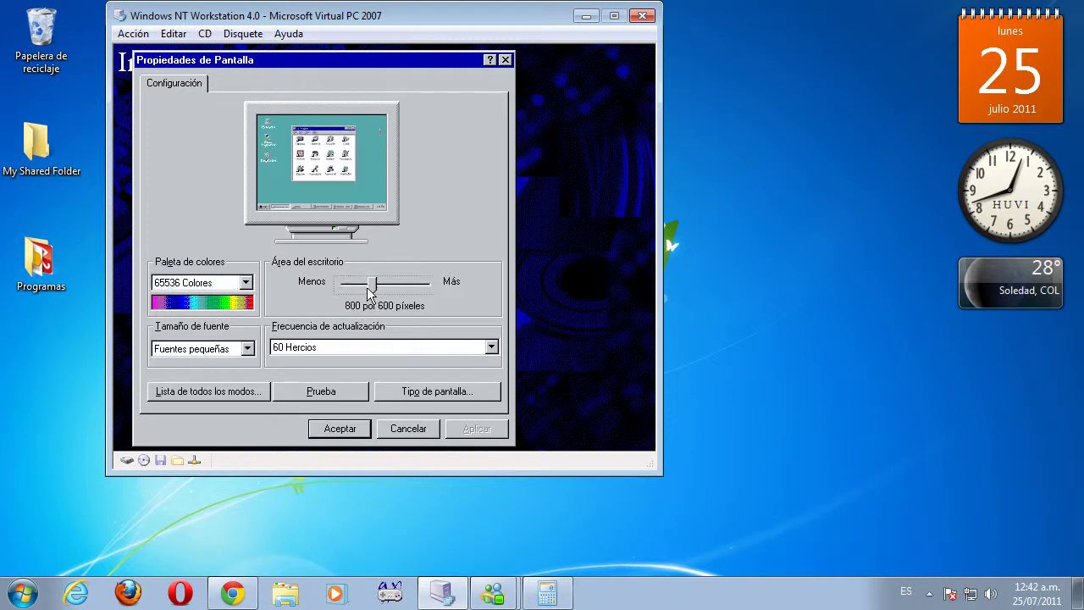
View the display adapter details and try to detect the adapter again.
left_click(425, 390)
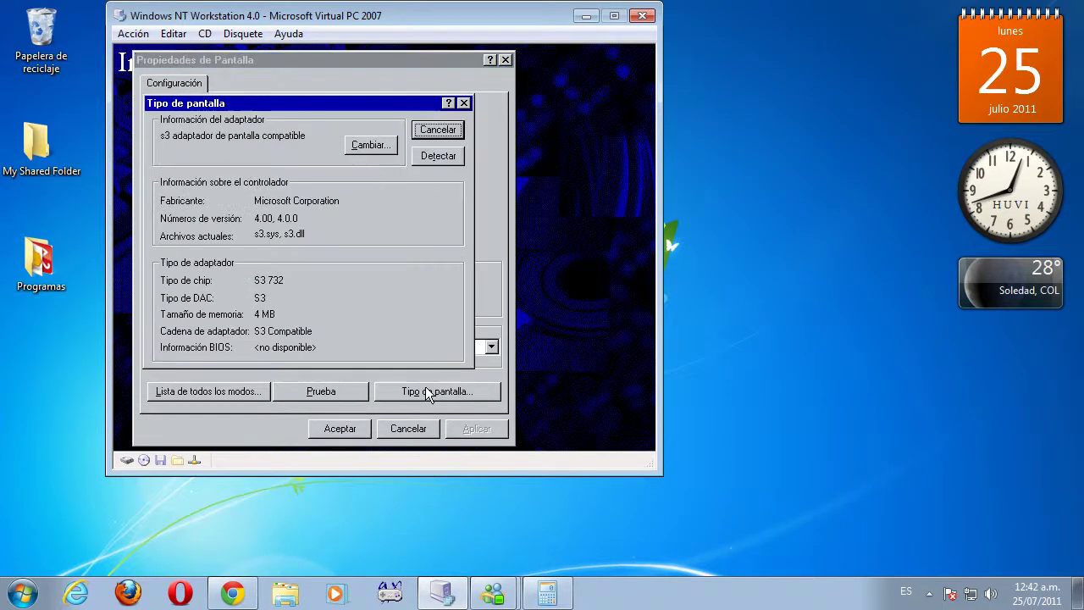
left_click(438, 156)
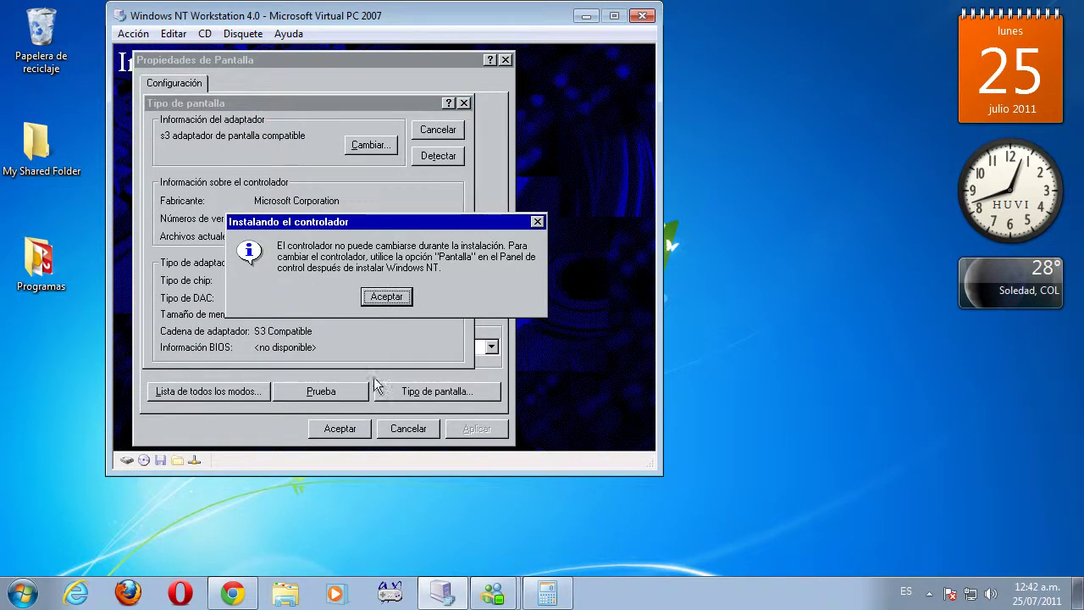
left_click(382, 300)
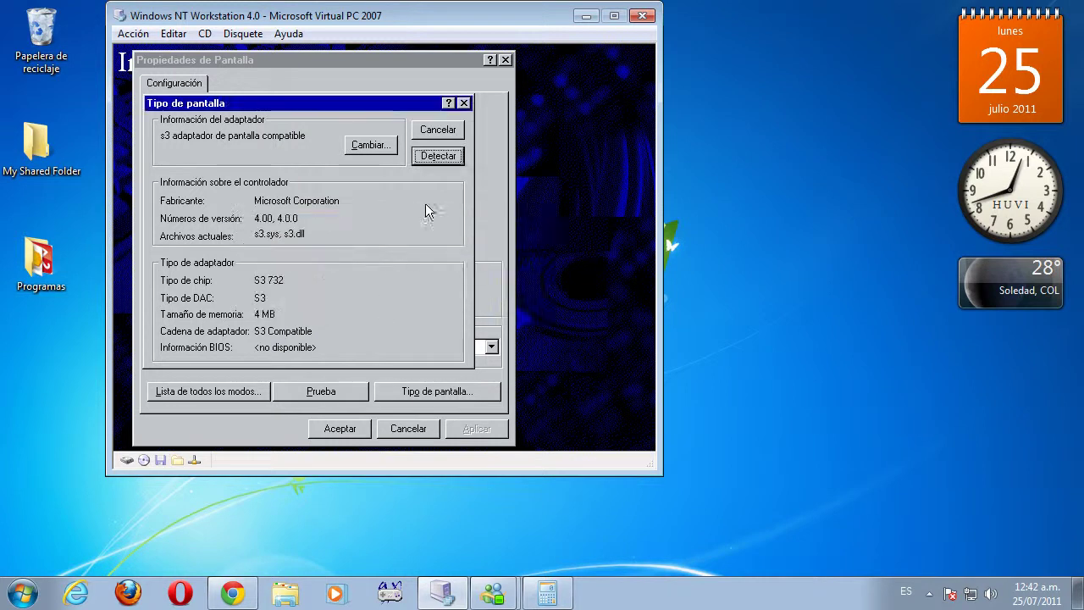
left_click(438, 132)
Test the chosen display mode, confirm that the test bitmap was seen correctly, and accept the display settings.
left_click(339, 387)
left_click(359, 303)
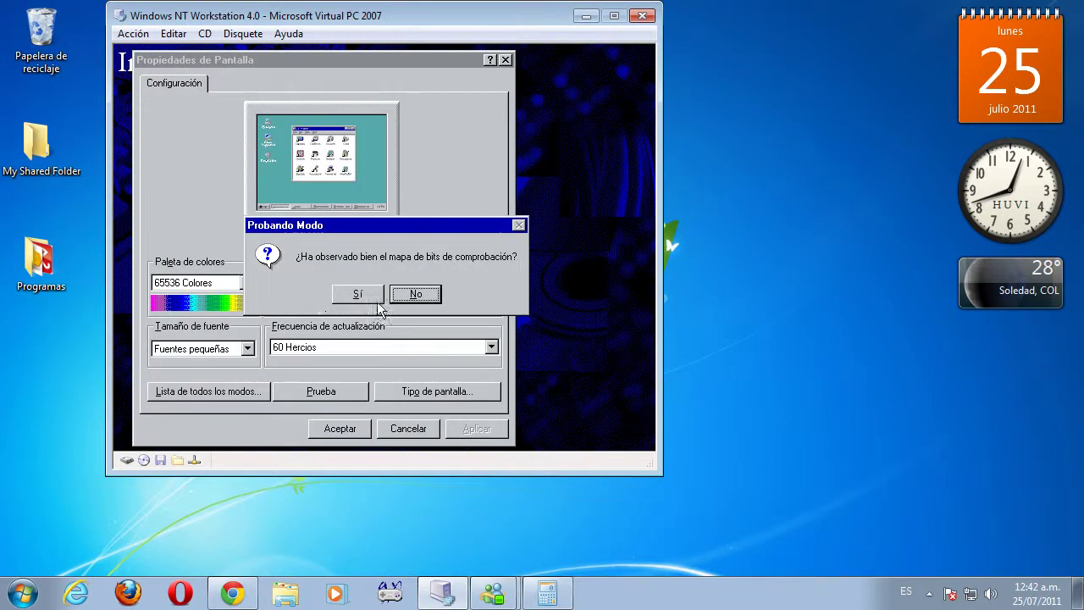
left_click(363, 296)
left_click(378, 305)
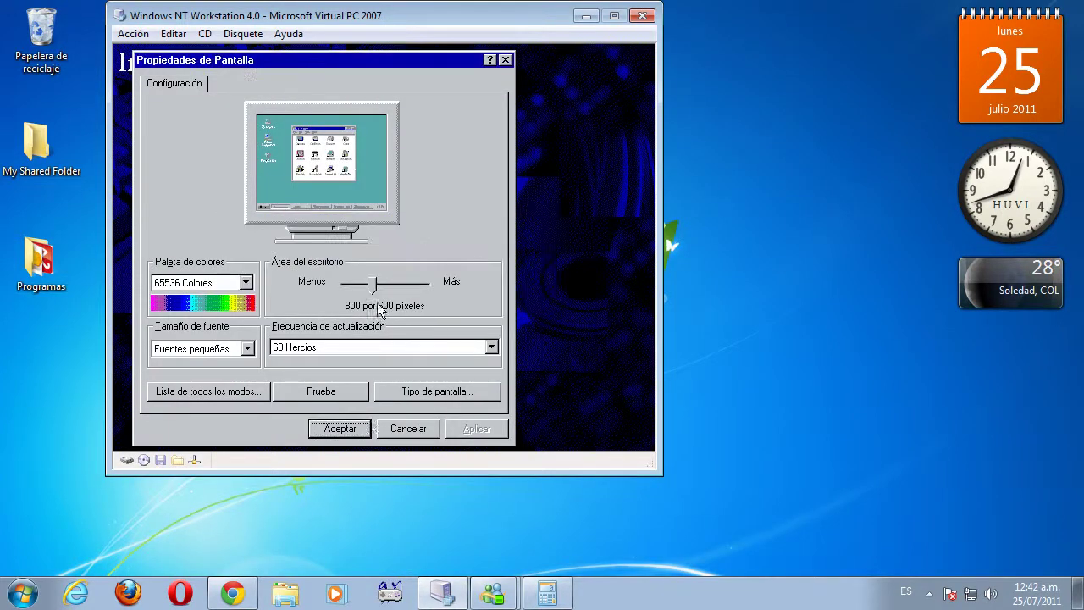
left_click(345, 428)
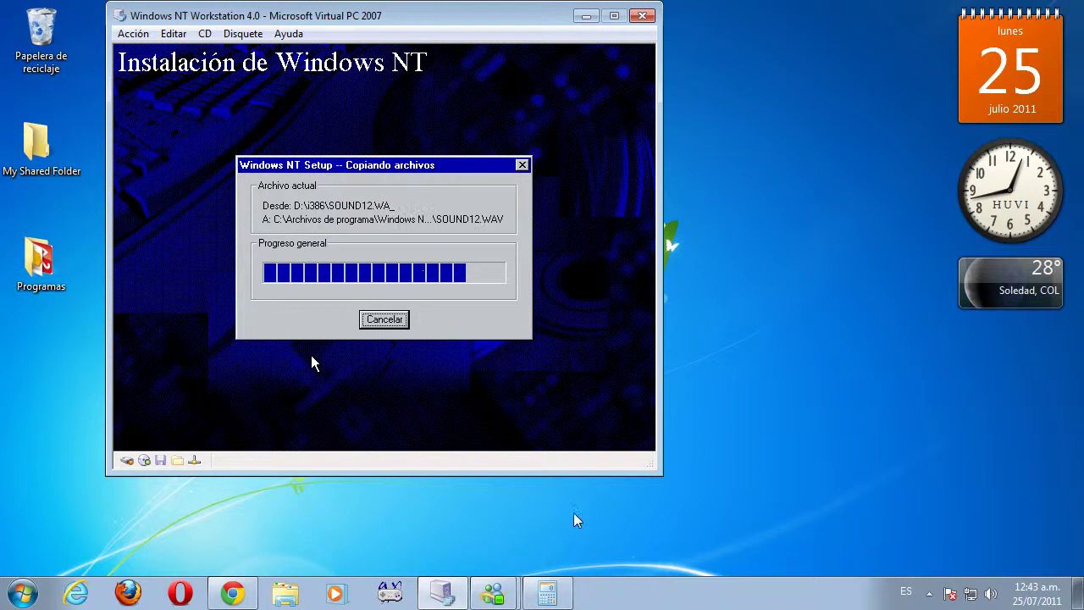
Restart the virtual machine once file copying has finished, and release the installation ISO image from its CD drive.
mouse_move(506, 599)
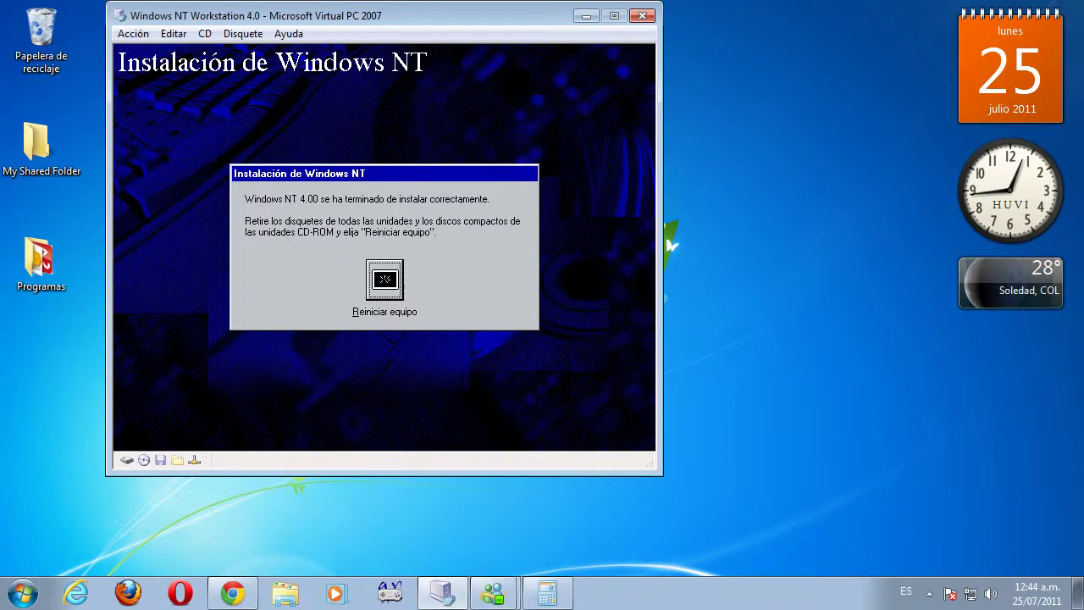
left_click(385, 283)
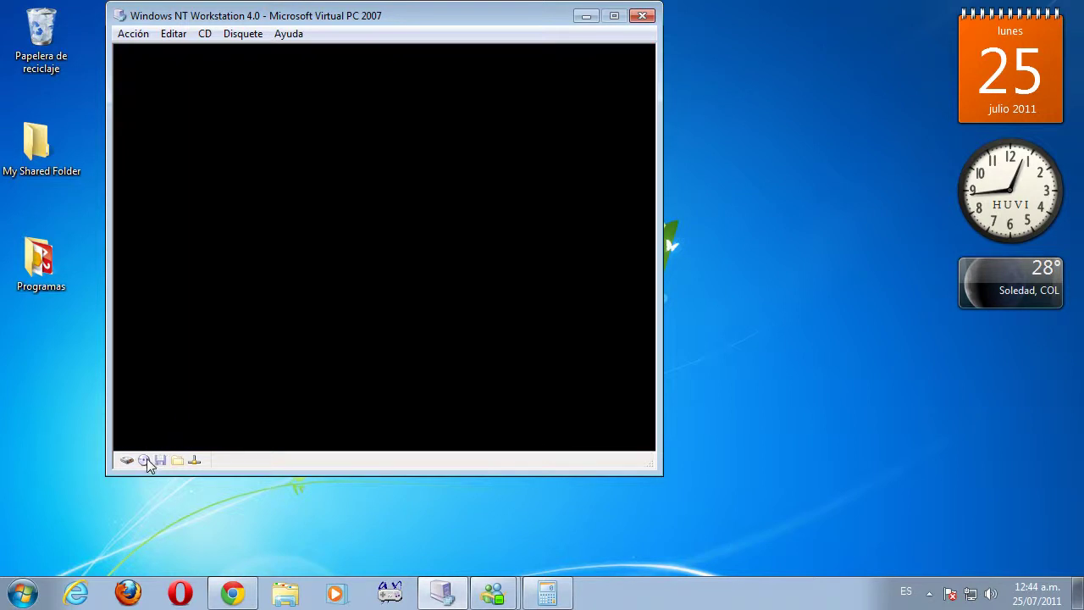
left_click(145, 460)
left_click(186, 494)
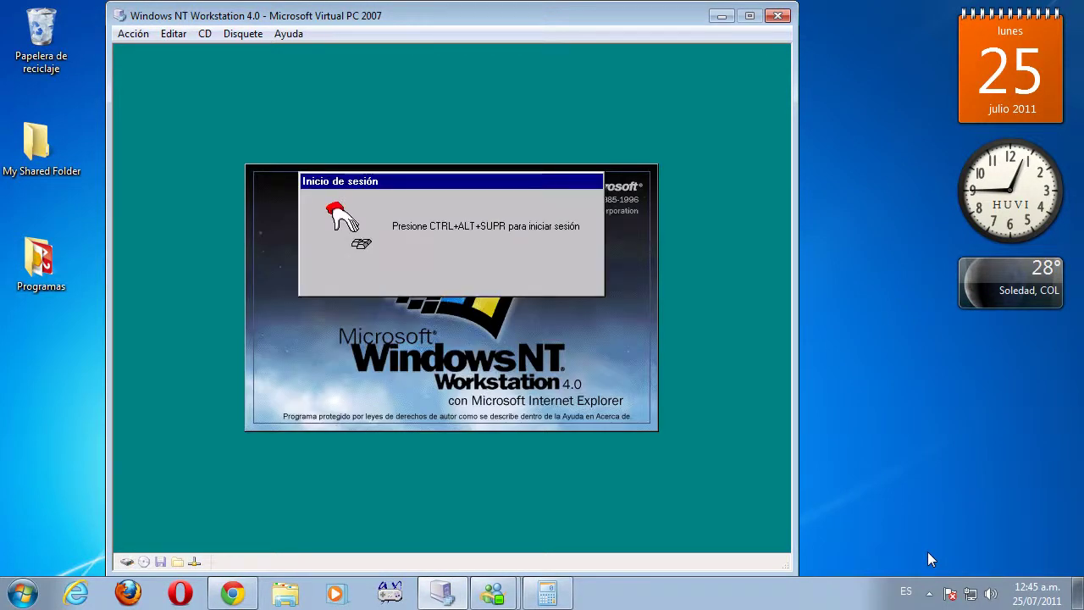
Log on to Windows NT as Administrador with a blank password and close the welcome window.
key("ctrl+alt+Delete")
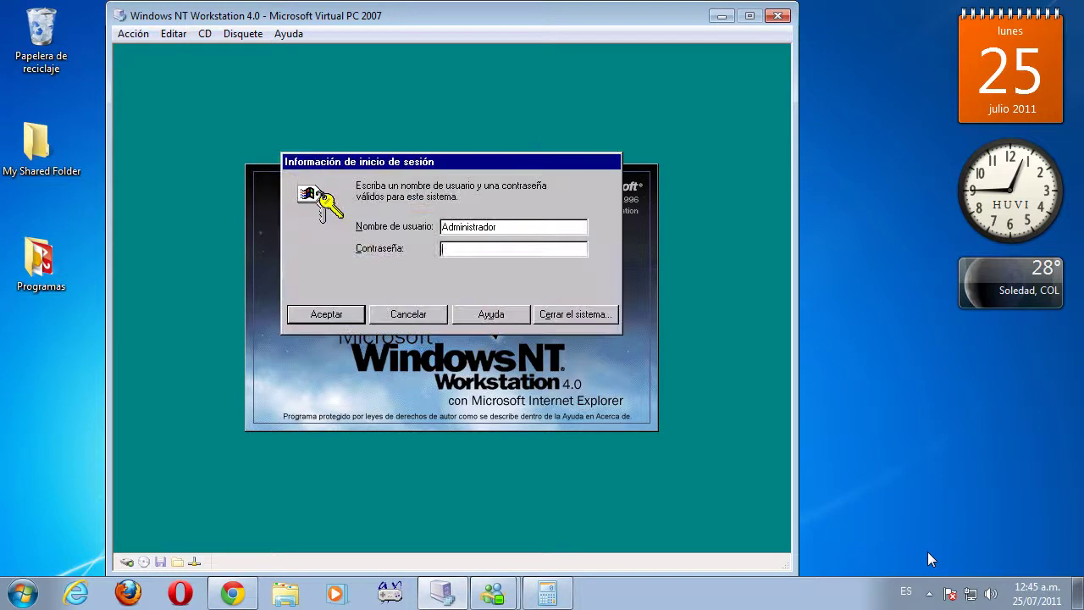
left_click(329, 321)
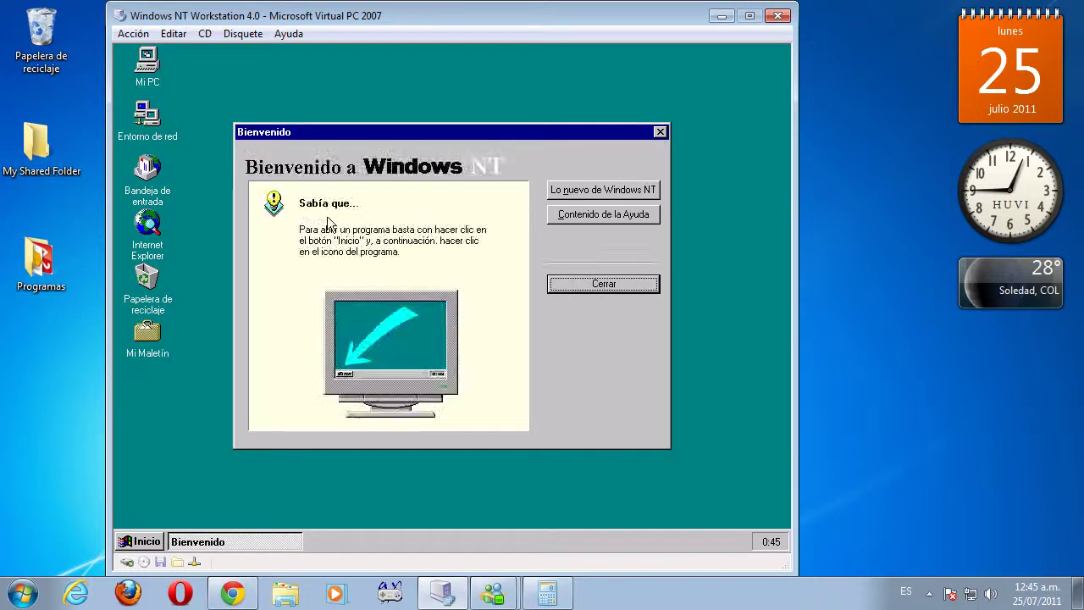
left_click(591, 279)
left_click(153, 543)
mouse_move(193, 366)
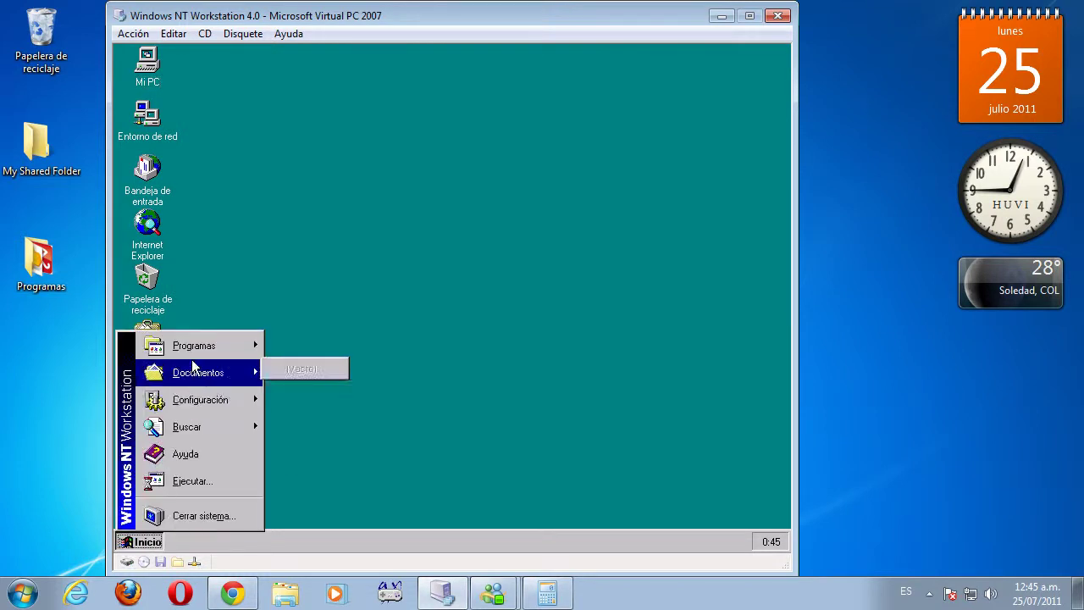
left_click(330, 238)
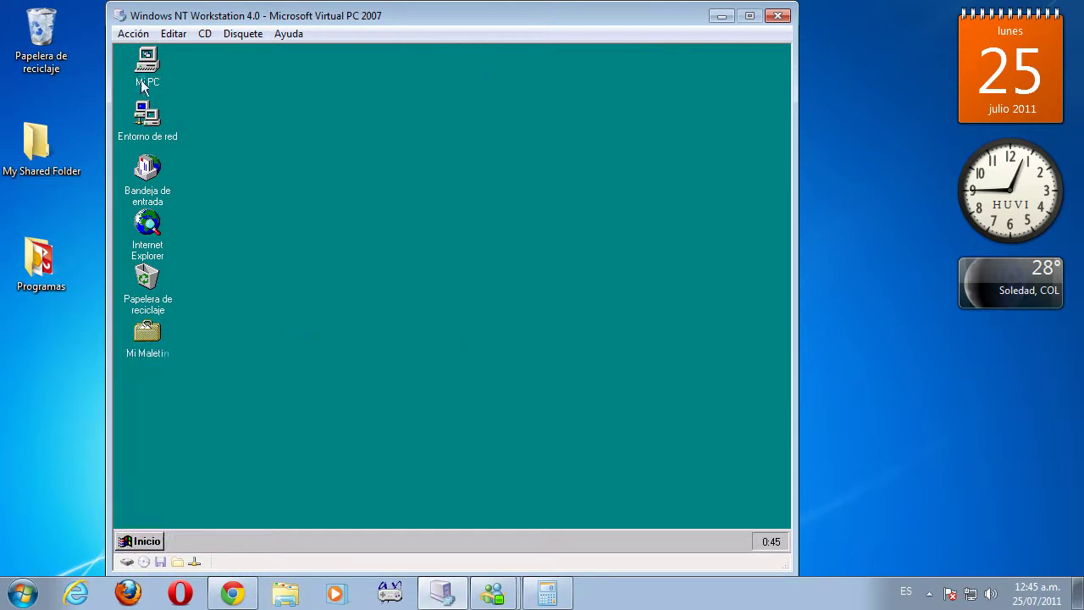
Open Mi PC and show the toolbar in its window.
left_click(145, 79)
double_click(146, 79)
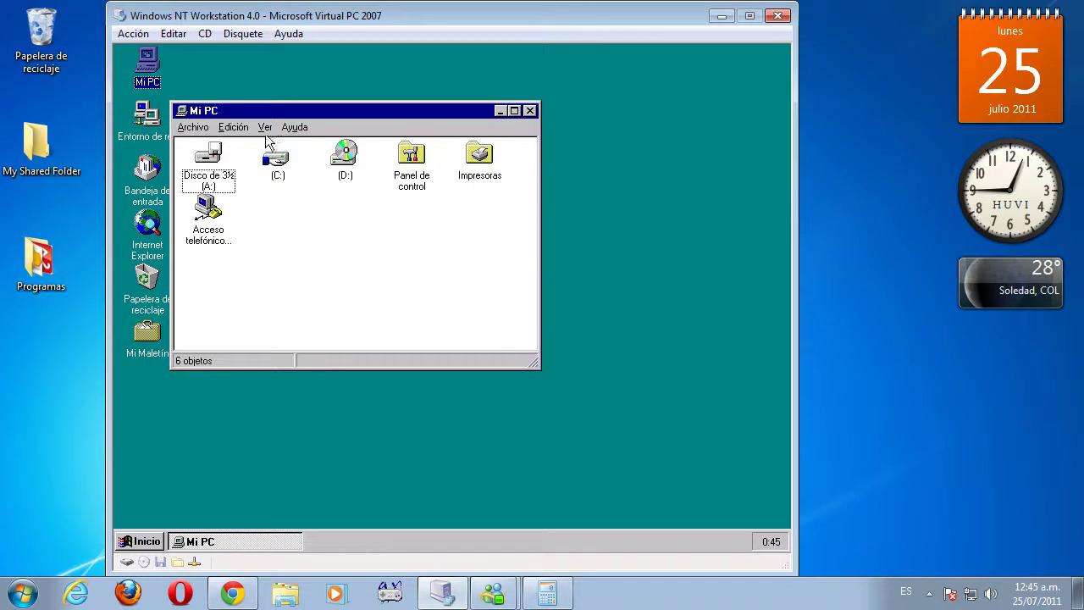
left_click(265, 127)
left_click(296, 143)
Set the folder options to browse with a single window that changes as each folder is opened.
left_click(265, 127)
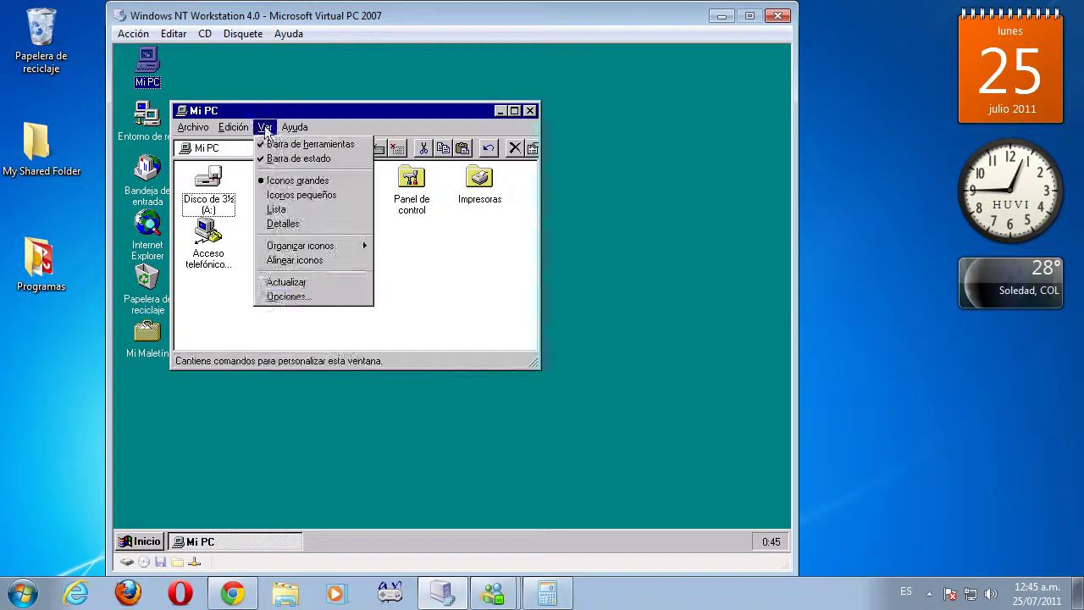
left_click(304, 297)
left_click(258, 291)
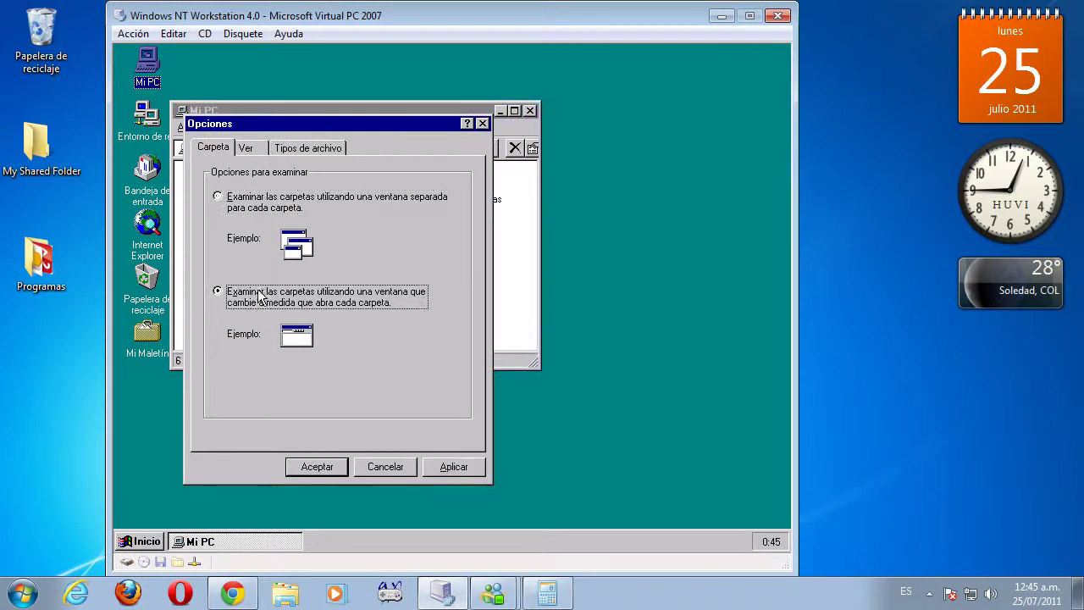
left_click(317, 465)
View the general system properties of the Windows NT machine.
right_click(315, 259)
left_click(360, 367)
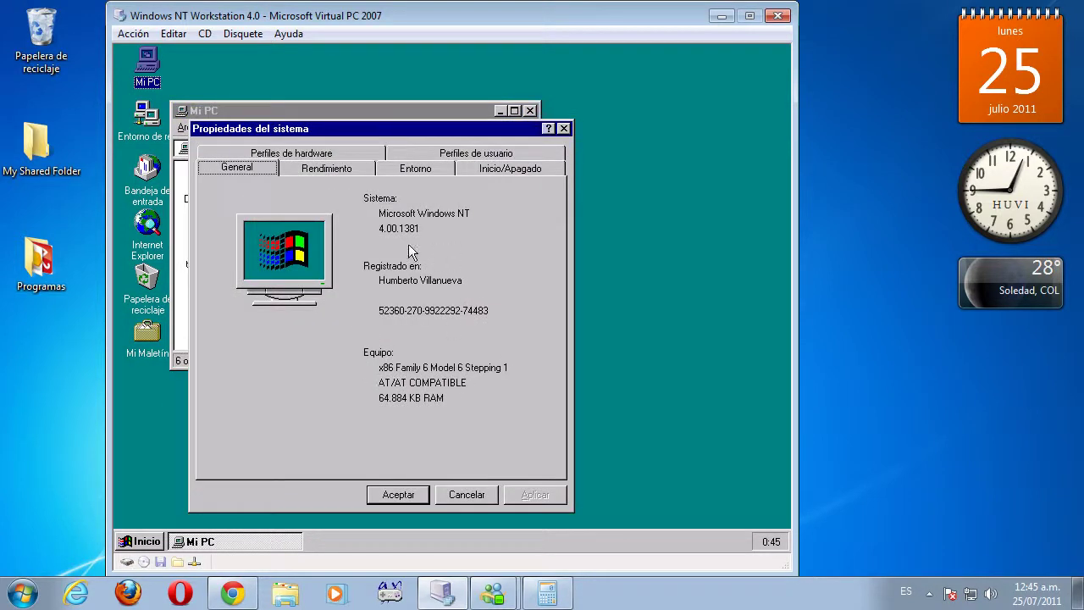
Start WordPad and format the text of the blank document as bold at size 48.
left_click(145, 541)
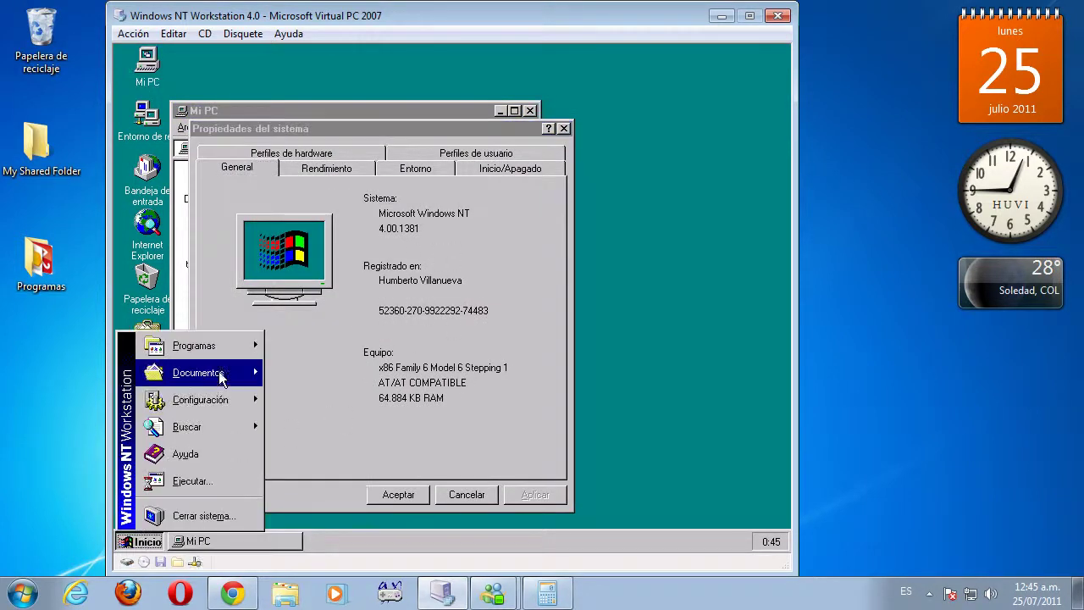
mouse_move(216, 345)
mouse_move(320, 345)
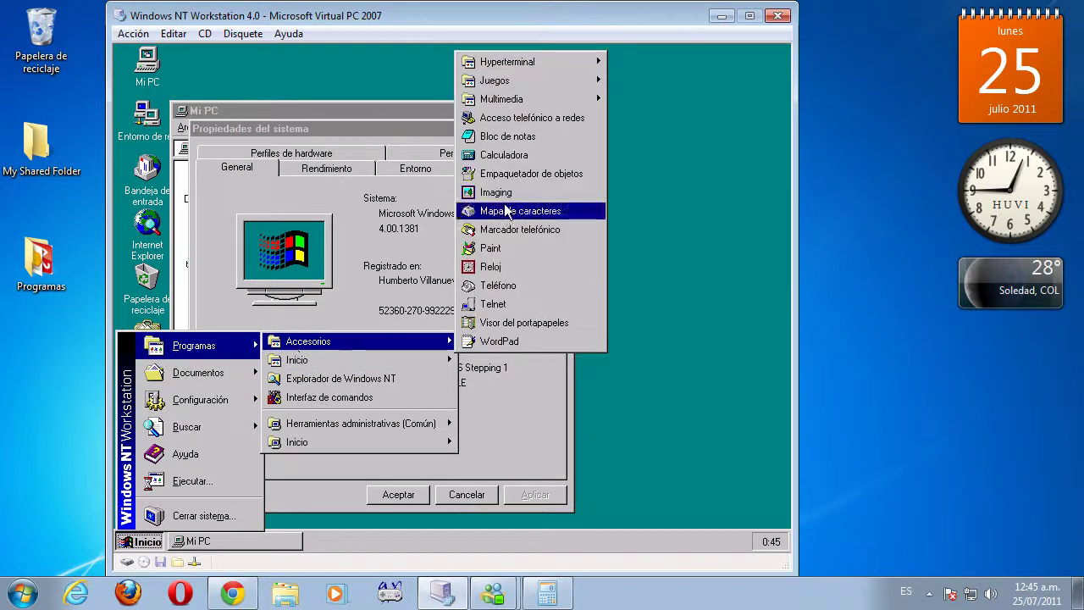
left_click(505, 339)
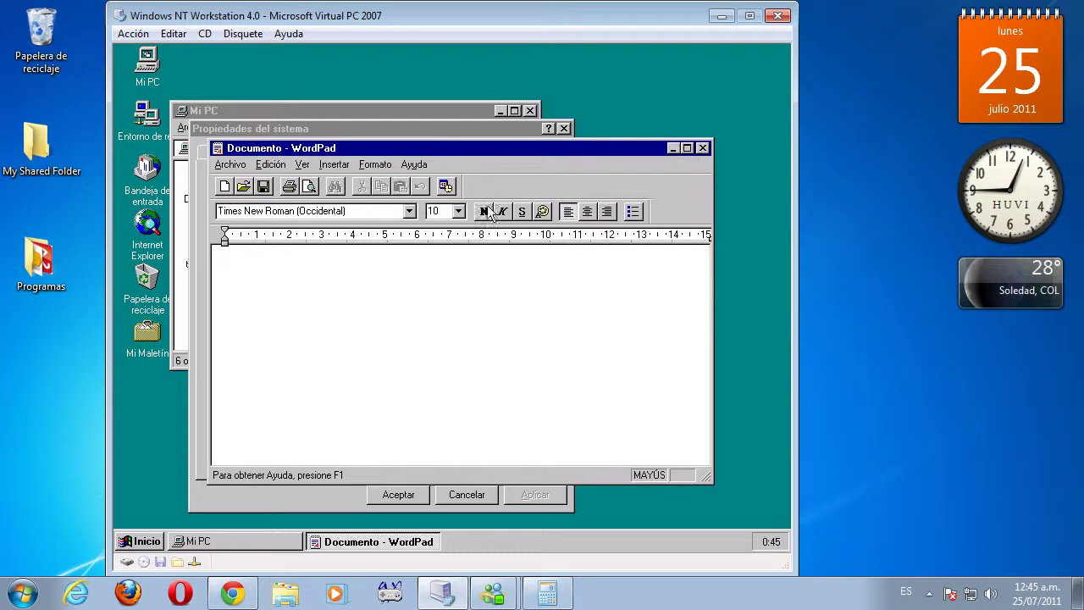
left_click(459, 211)
left_click(449, 358)
Write "ESTA FUE LA" on the first line of the document and "INSTALACION" on the second.
type("ESTA ES LA")
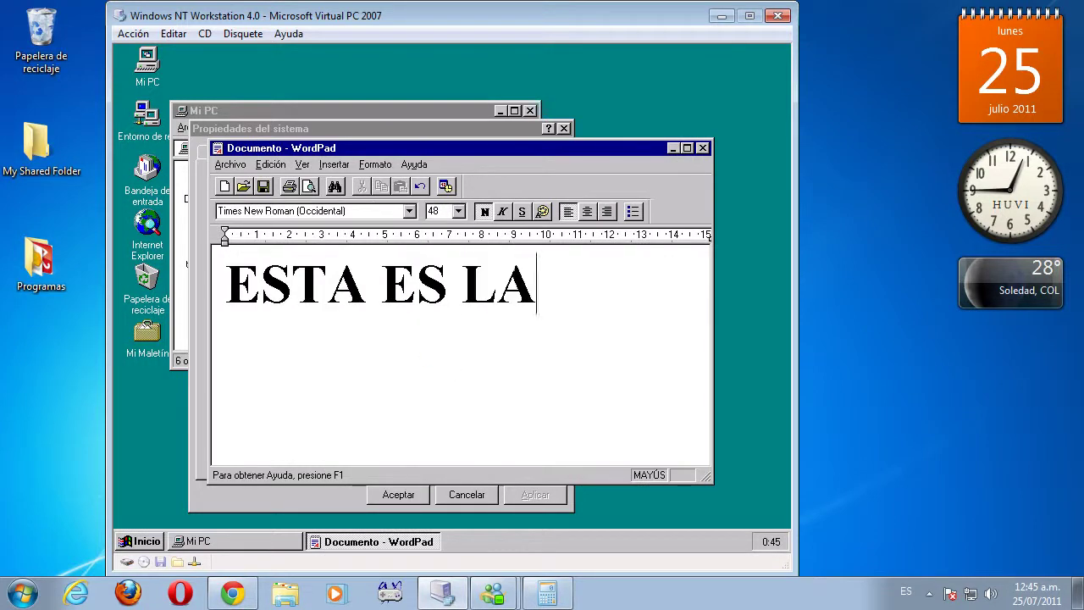
key("Return")
type("IO")
key("BackSpace")
key("BackSpace")
key("BackSpace")
key("BackSpace")
key("BackSpace")
key("BackSpace")
key("BackSpace")
key("BackSpace")
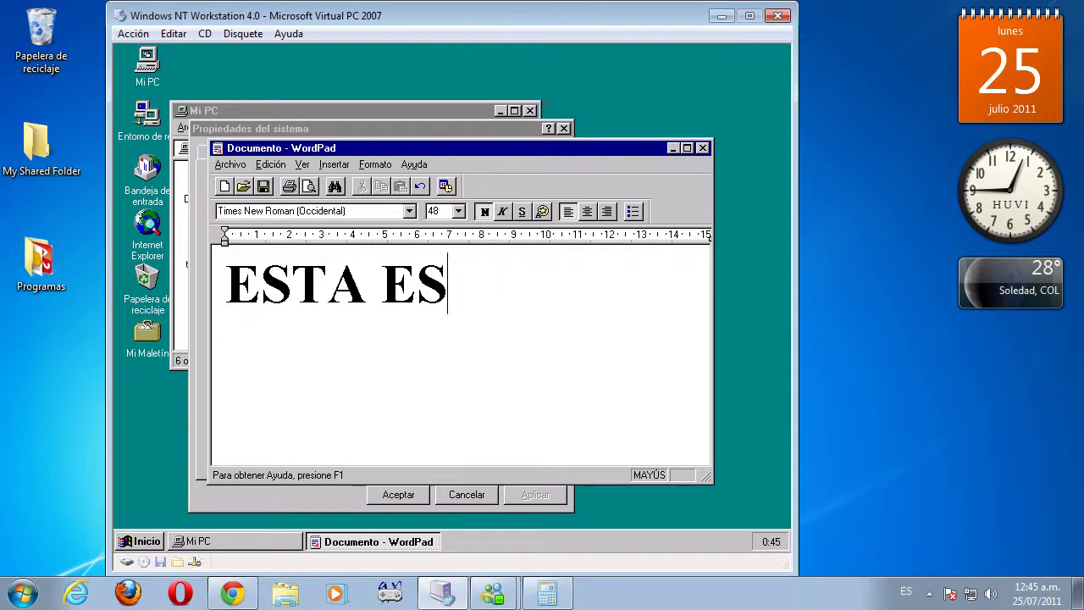
type("FUE LA IN")
key("BackSpace")
key("BackSpace")
key("Return")
type("L")
key("BackSpace")
type("INSTALACION")
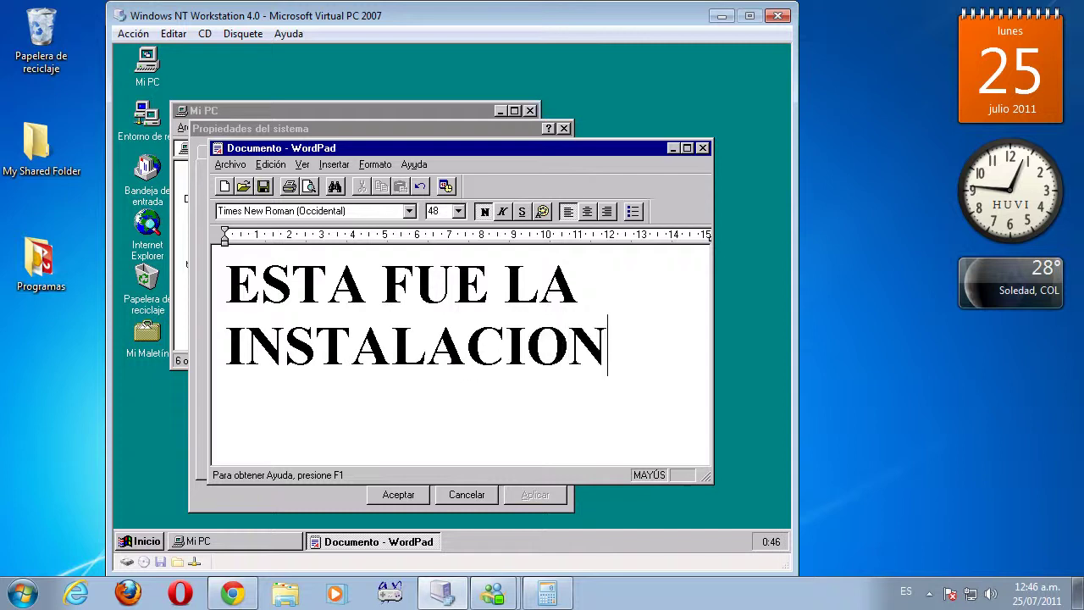
Continue the text with "DE WINDOWS NT 4.0" on a new line and maximize the WordPad window.
key("Return")
type("DE WINDOWS NT")
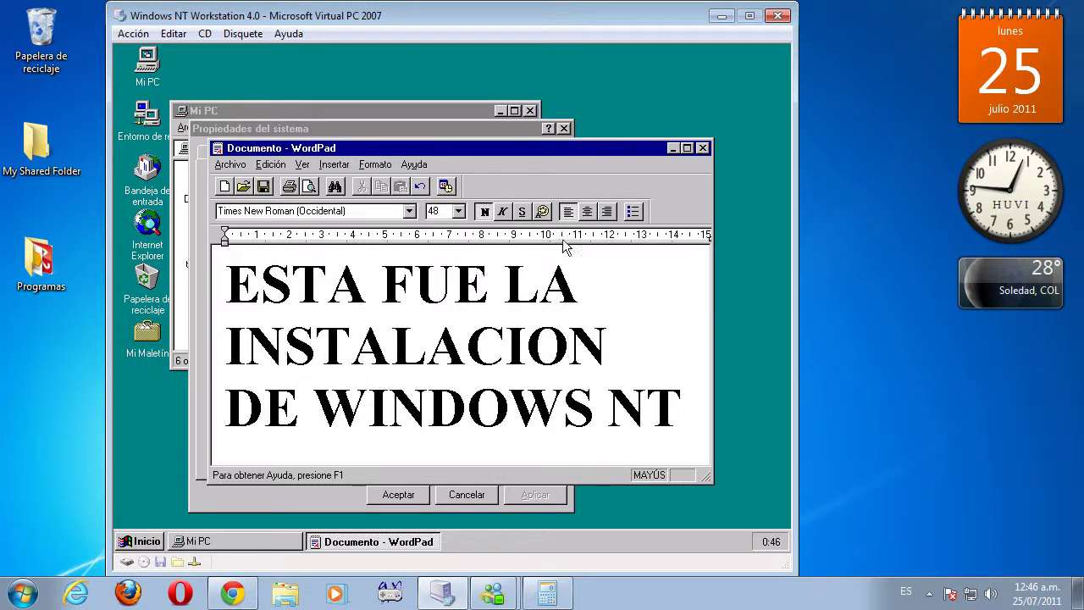
left_click(688, 148)
type("4.0")
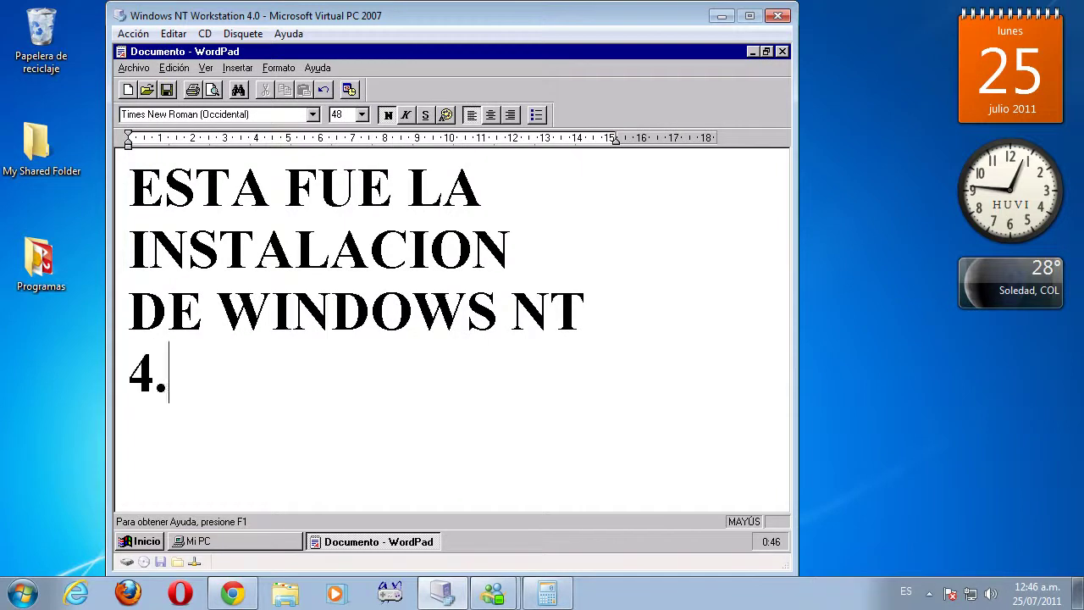
Sign the document with the author's nickname after a blank line and add "=)" on the line below.
key("Return")
type("HUVIQUILLERO")
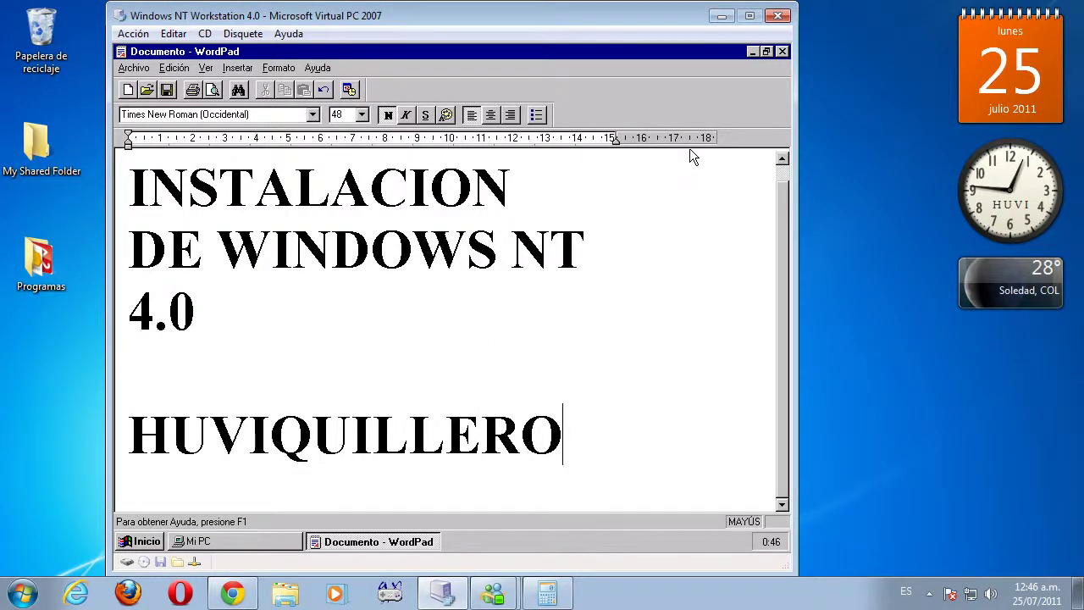
key("Return")
type("=)")
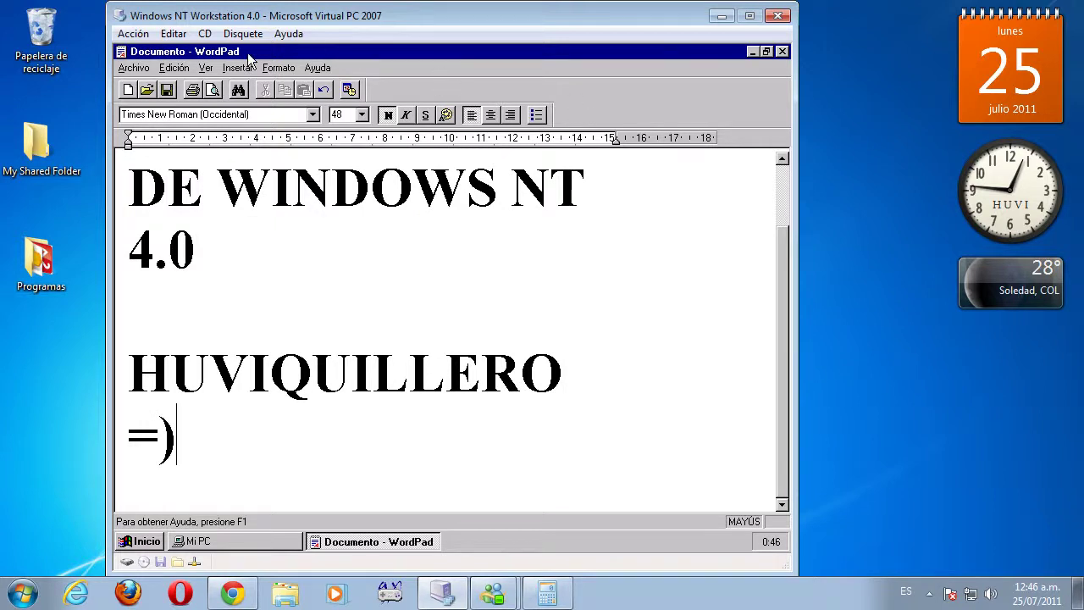
Exit WordPad without saving the document.
left_click(134, 68)
left_click(190, 222)
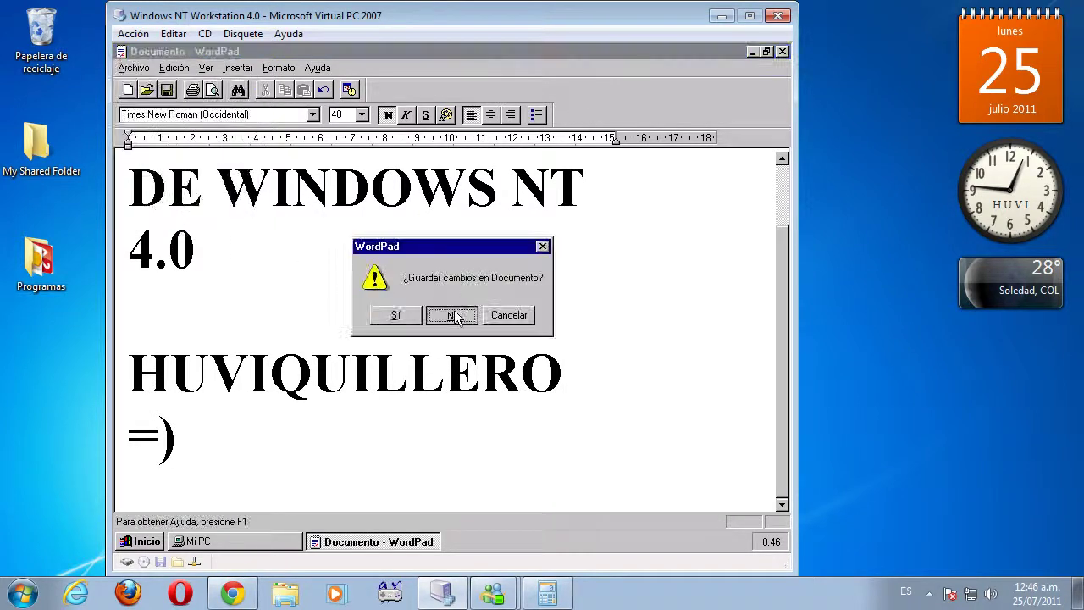
left_click(455, 312)
Close the system properties and the Mi PC window.
left_click(563, 129)
left_click(514, 110)
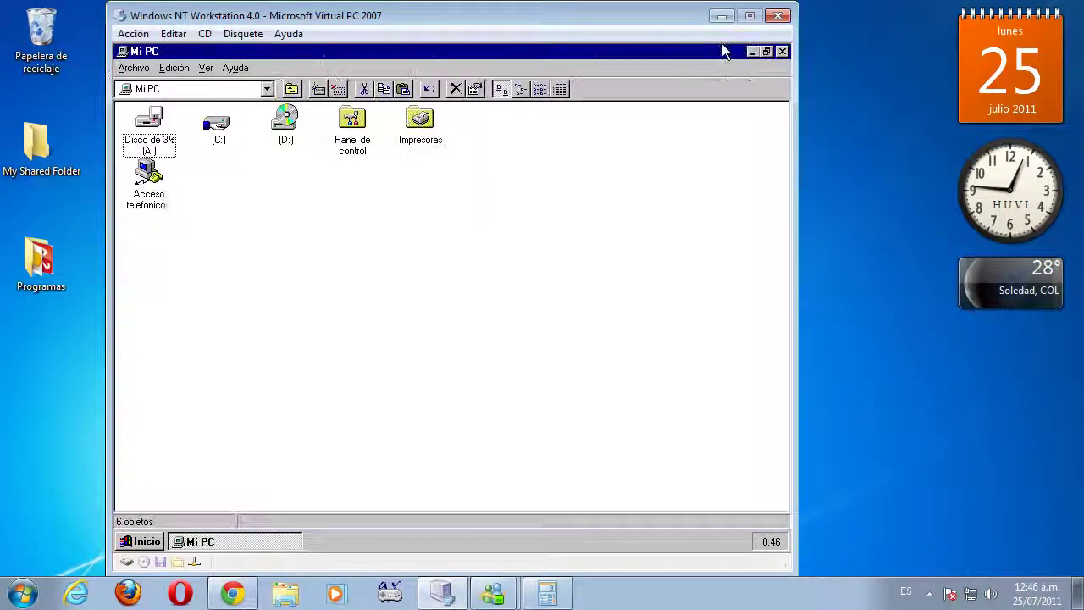
left_click(759, 47)
left_click(529, 111)
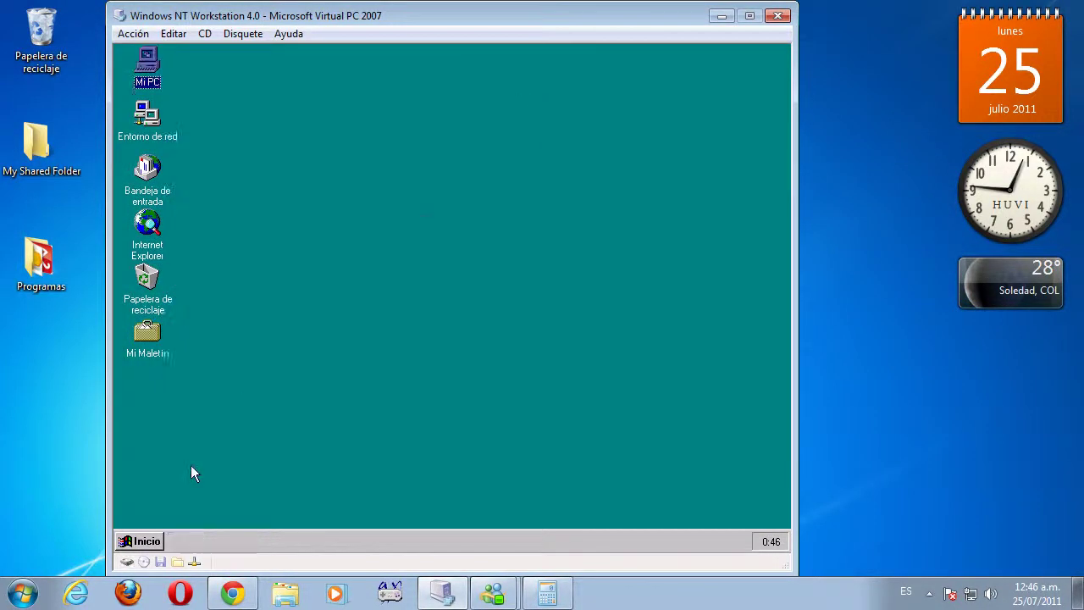
Shut down the Windows NT system and confirm the request.
left_click(144, 542)
left_click(181, 511)
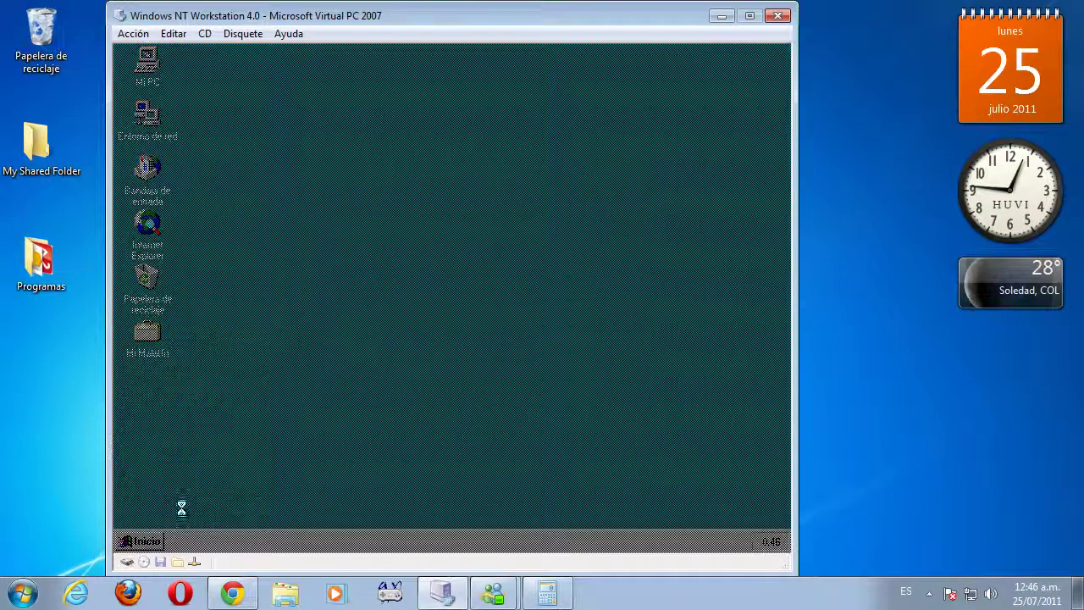
left_click(391, 343)
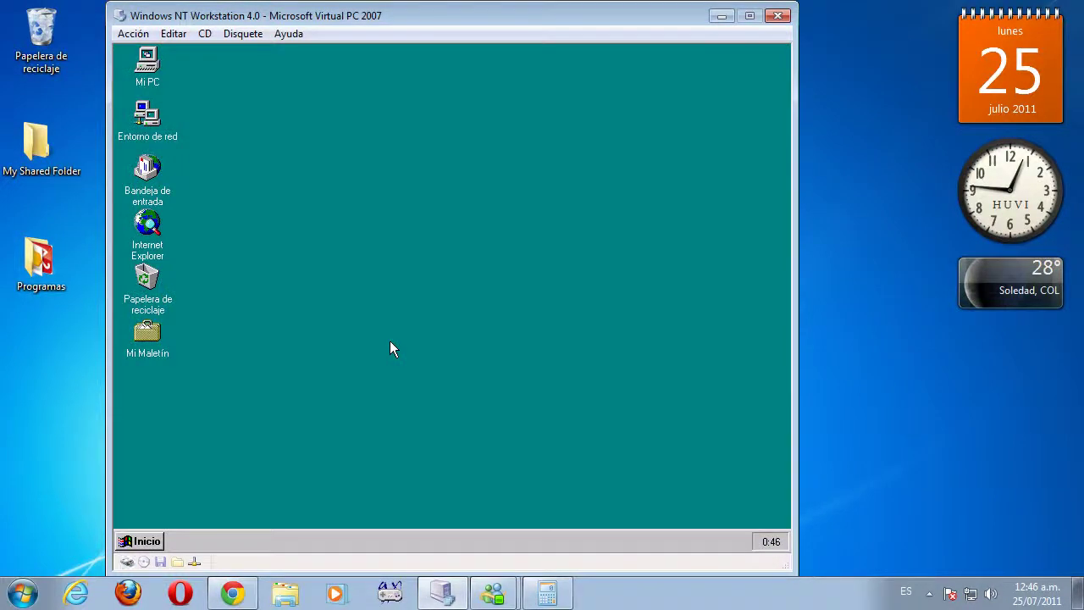